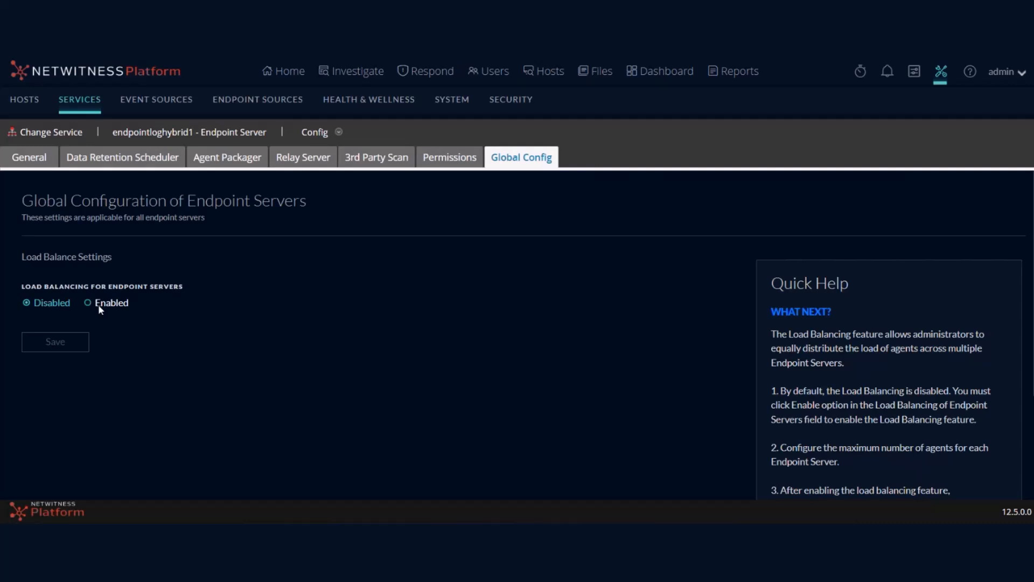
Step: Review the Agent Packager settings: Single Packager with HTTPS port 443 for both endpoint servers
left_click_drag(17, 215, 127, 224)
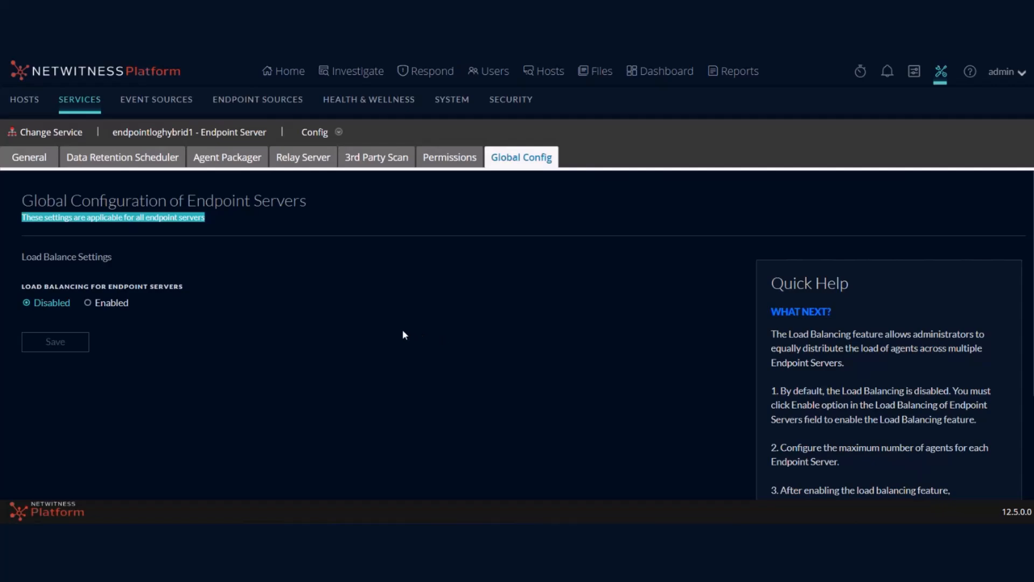
left_click(228, 157)
scroll(264, 321, "down", 3)
scroll(264, 321, "up", 3)
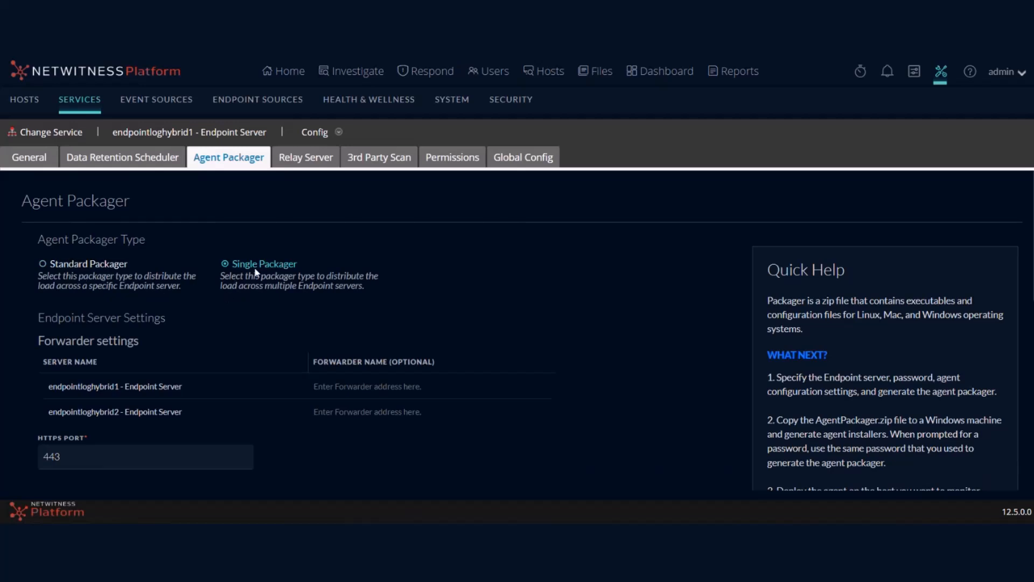
left_click(96, 266)
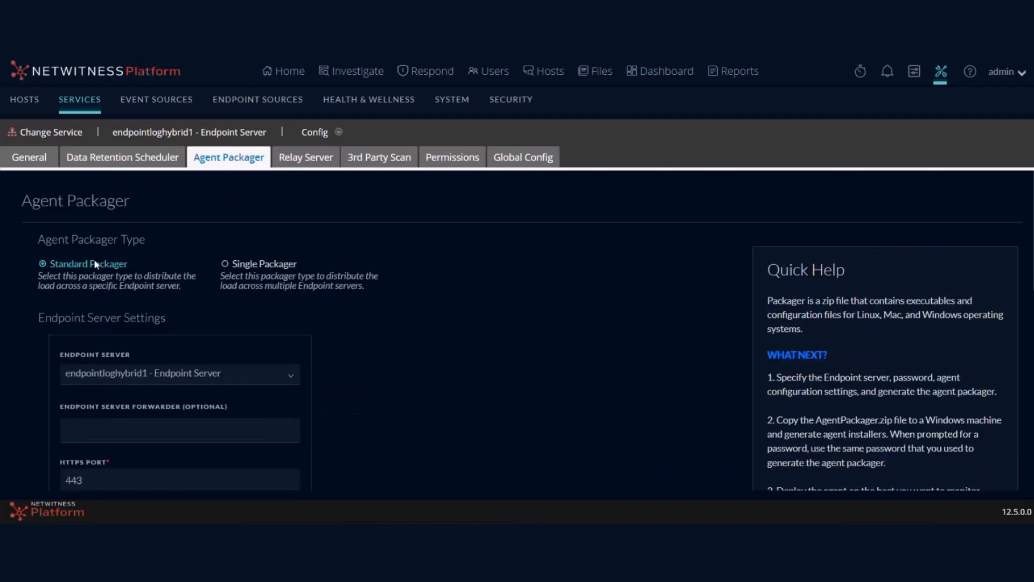
scroll(97, 270, "down", 1)
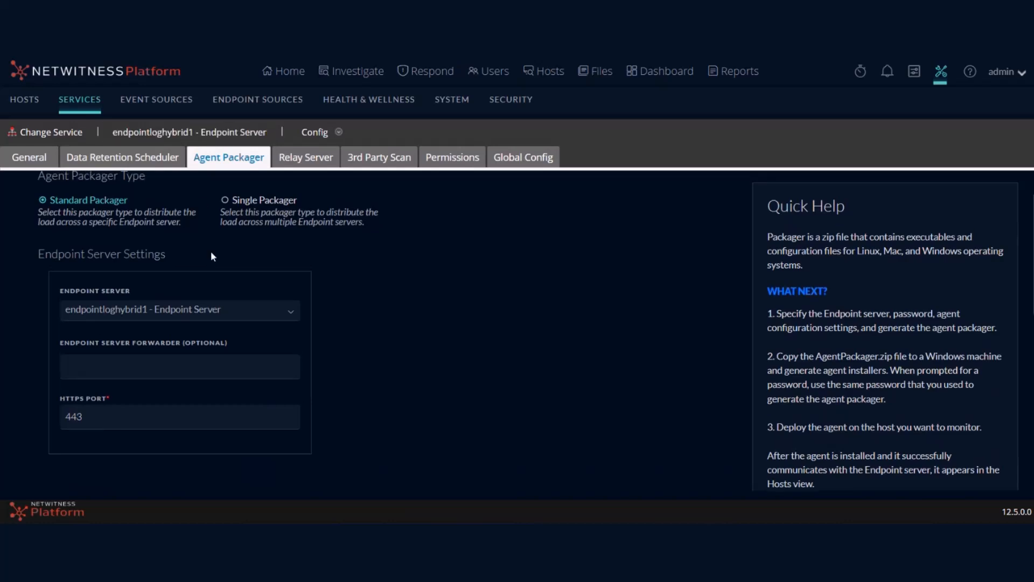
scroll(134, 280, "up", 2)
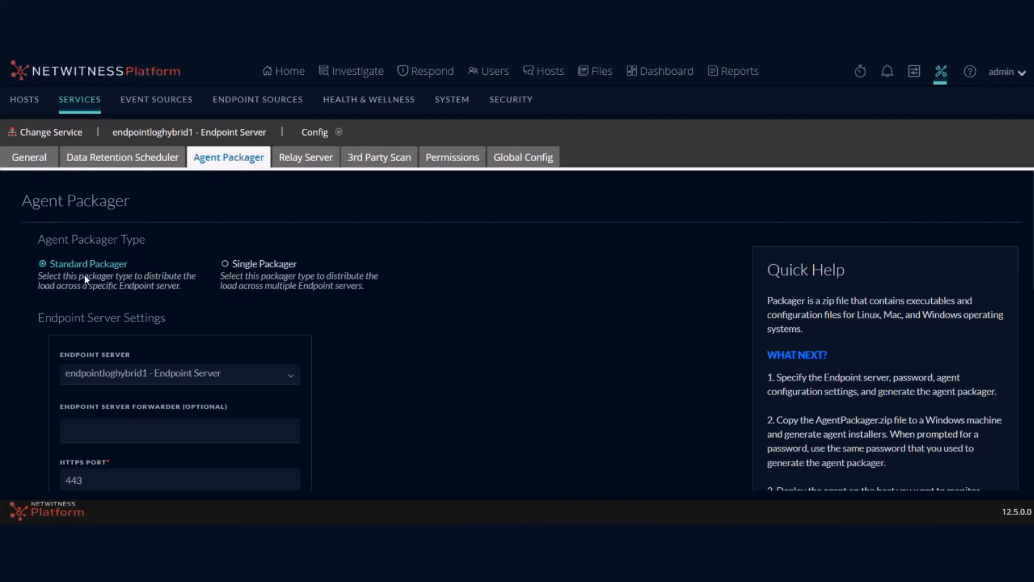
left_click(261, 265)
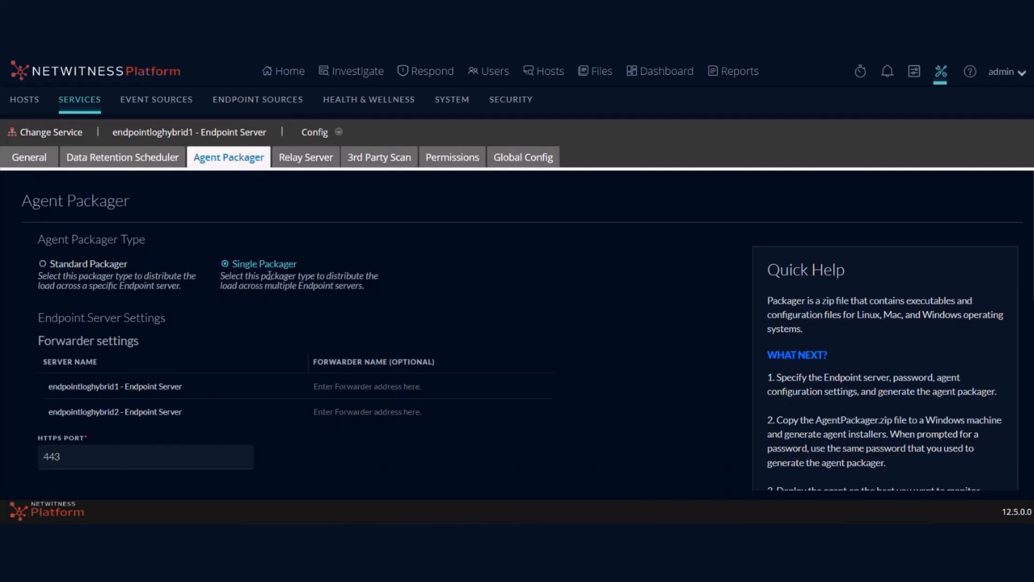
Step: Generate a Standard Packager with a certificate password and Force Overwrite, downloading AgentPackager (1).zip
scroll(267, 276, "down", 5)
scroll(266, 277, "up", 5)
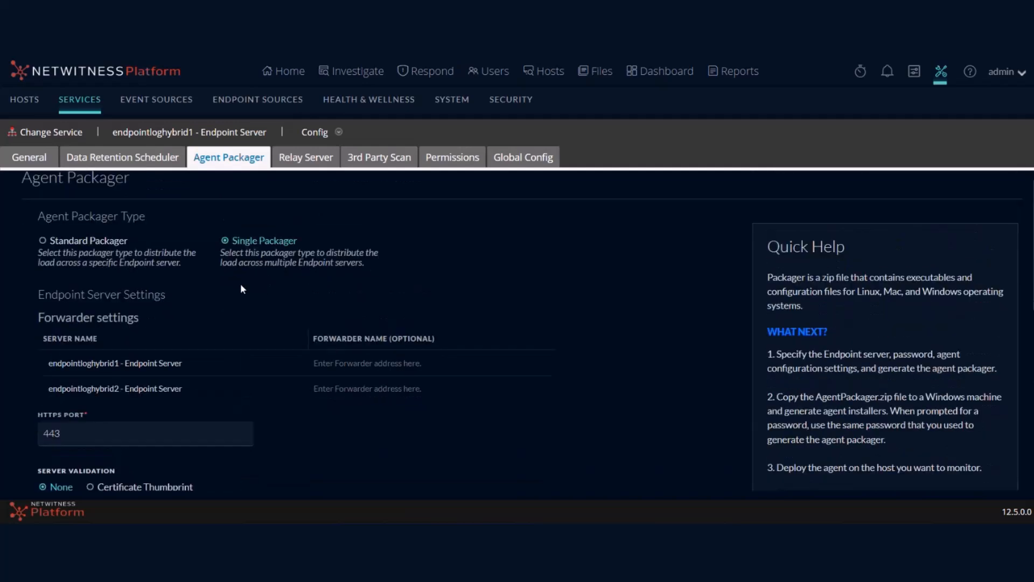
left_click(79, 270)
scroll(257, 292, "down", 8)
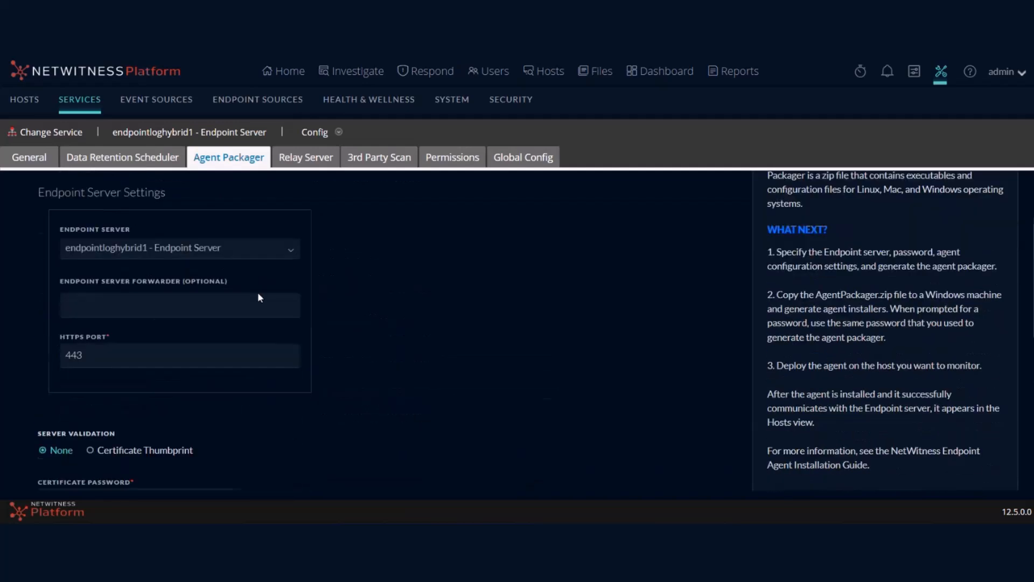
scroll(120, 351, "up", 3)
left_click(81, 362)
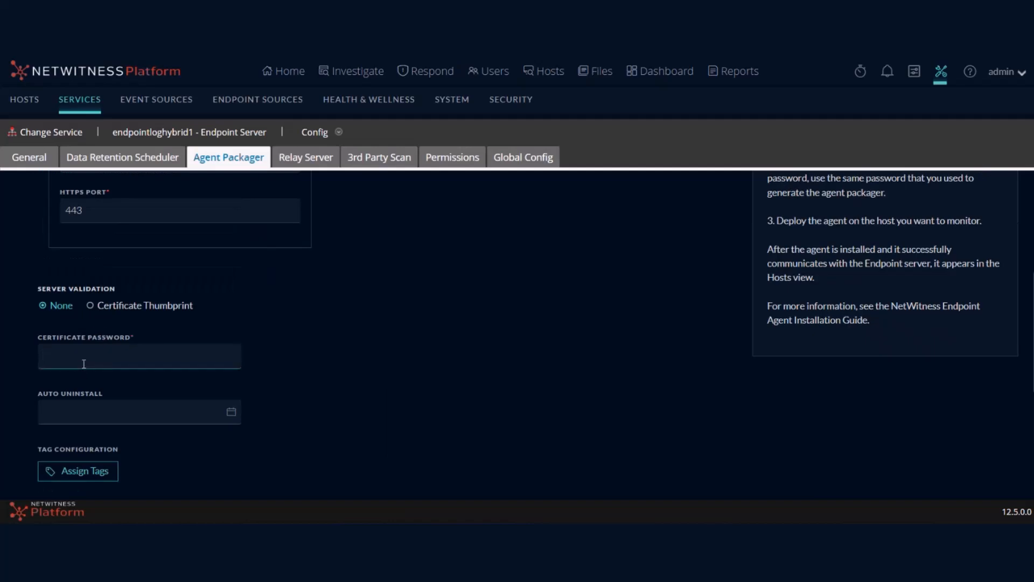
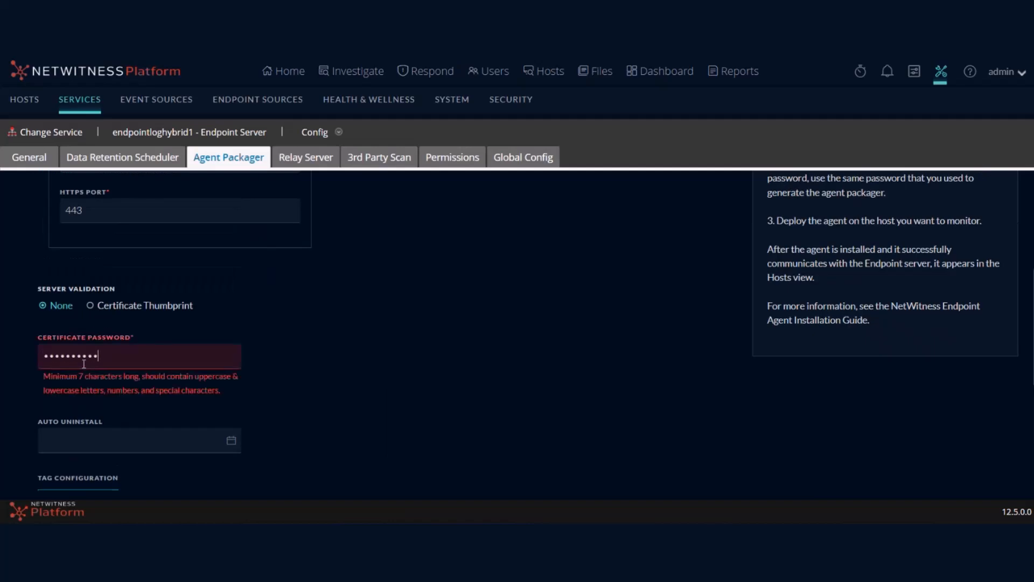
scroll(104, 376, "down", 5)
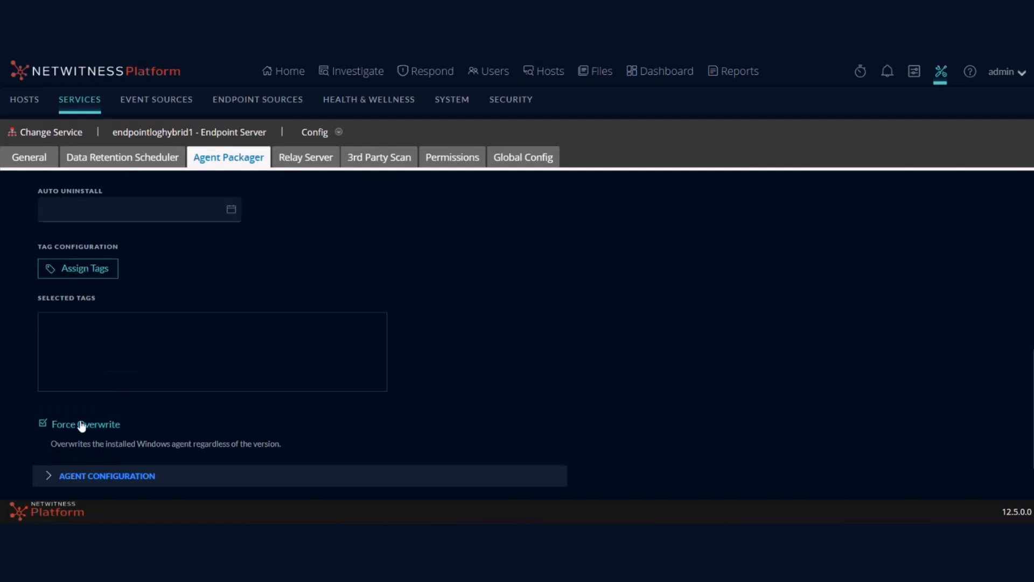
left_click(86, 469)
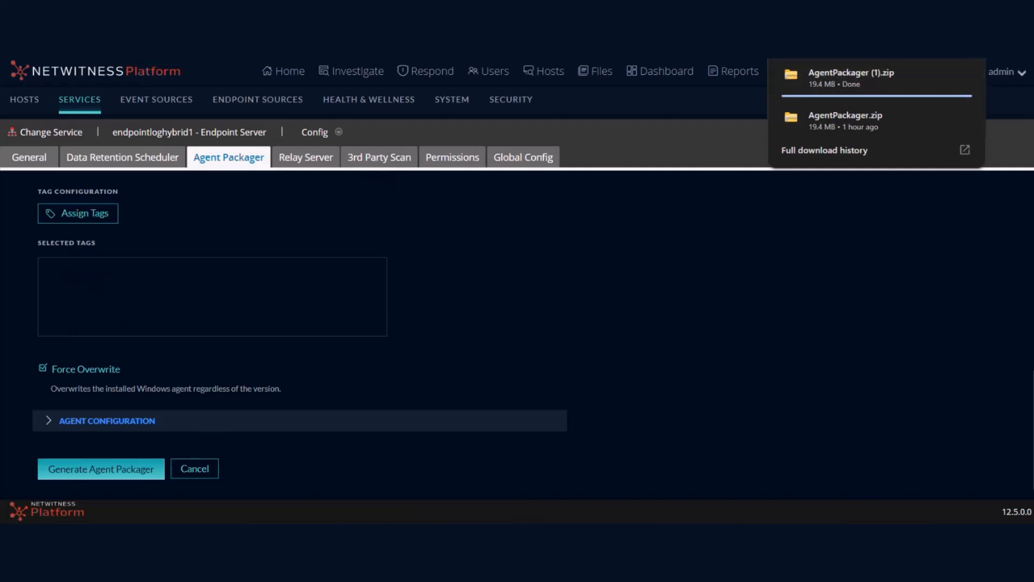
left_click(939, 74)
Step: Open packagerConfig.json from the config folder of AgentPackager (1).zip in the code editor
double_click(196, 112)
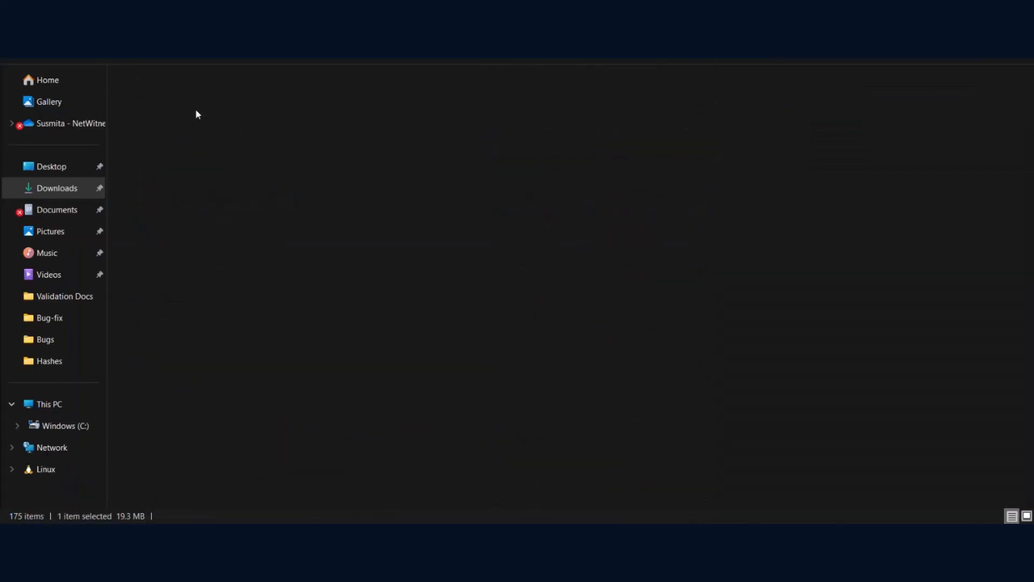
left_click(168, 118)
double_click(169, 116)
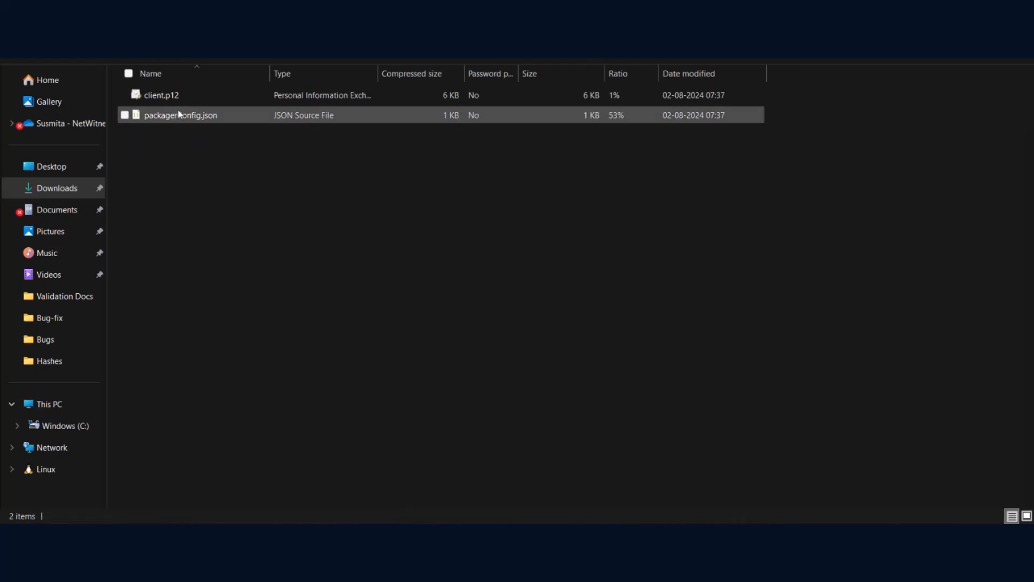
left_click(200, 119)
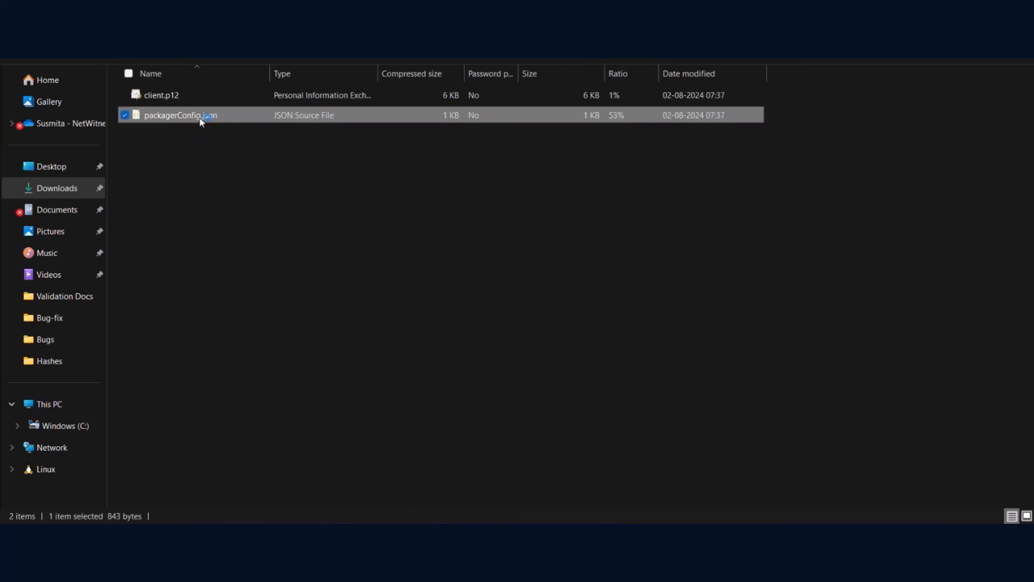
double_click(200, 118)
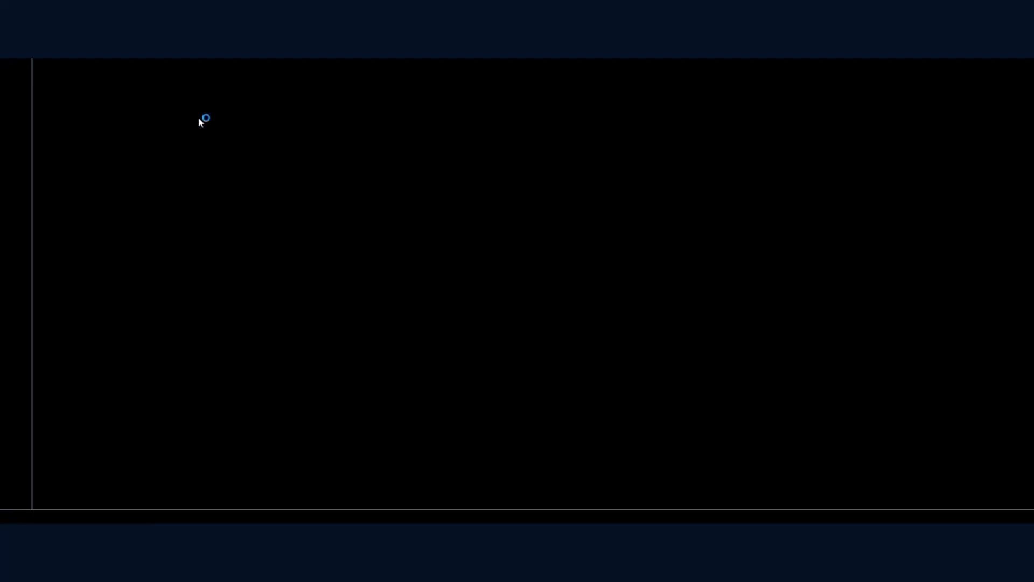
Step: Highlight the server address 10.125.245.39 and the relay server block (lines 12–15) in packagerConfig.json
left_click(104, 110)
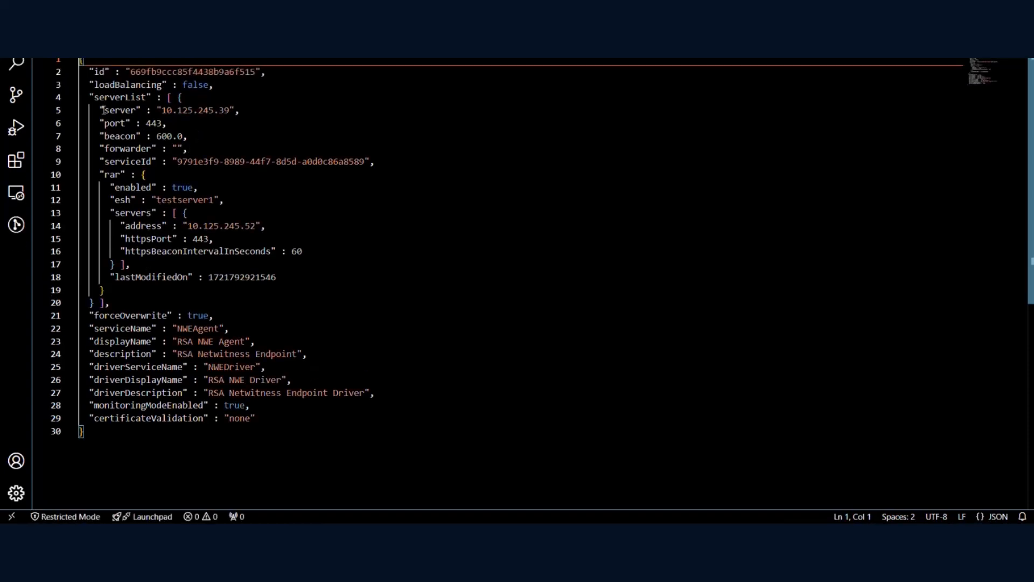
left_click_drag(105, 110, 230, 110)
left_click_drag(110, 200, 205, 238)
left_click_drag(104, 110, 242, 107)
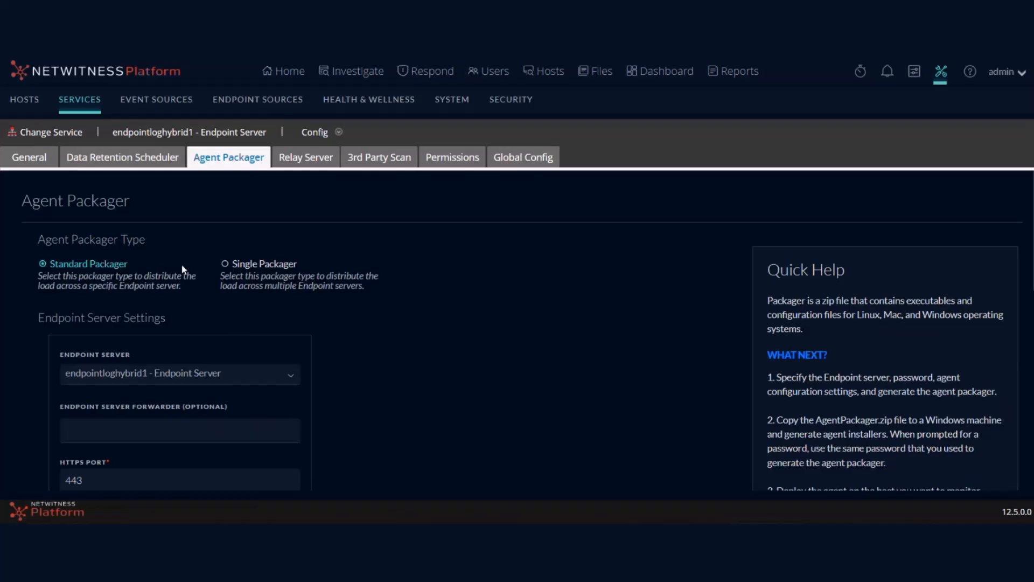
Step: Switch the packager type to Single Packager and generate a new agent packager
left_click(239, 265)
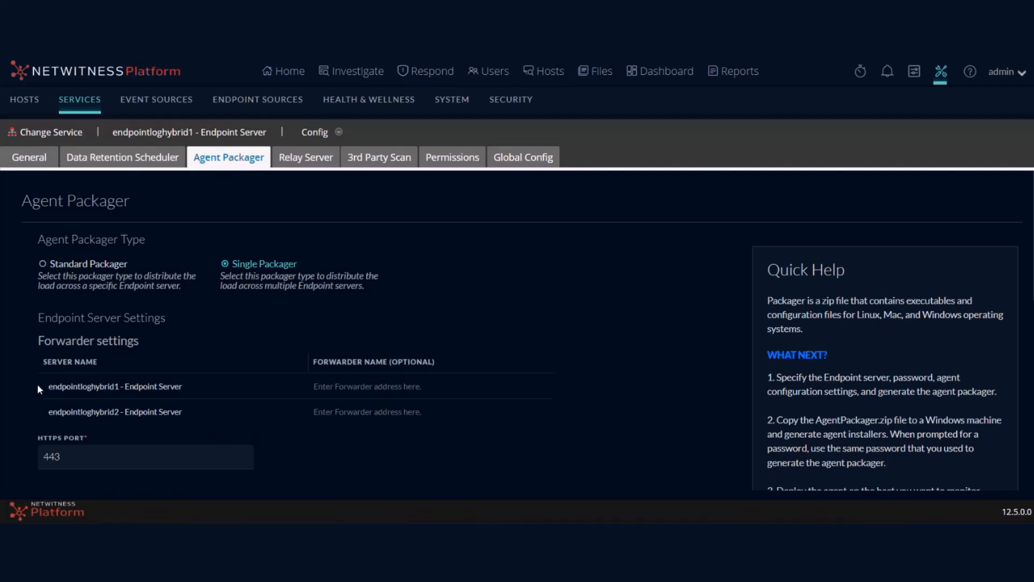
scroll(88, 397, "down", 8)
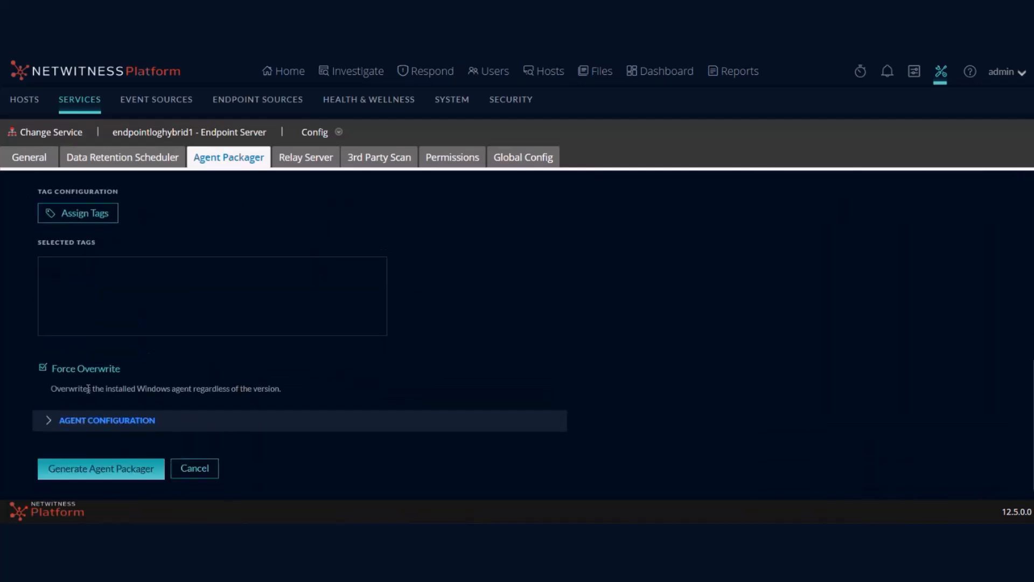
left_click(95, 469)
Step: Open the new zip's config\packagerConfig.json, listing servers 10.125.245.39 and 10.125.245.45, in the editor
left_click(251, 539)
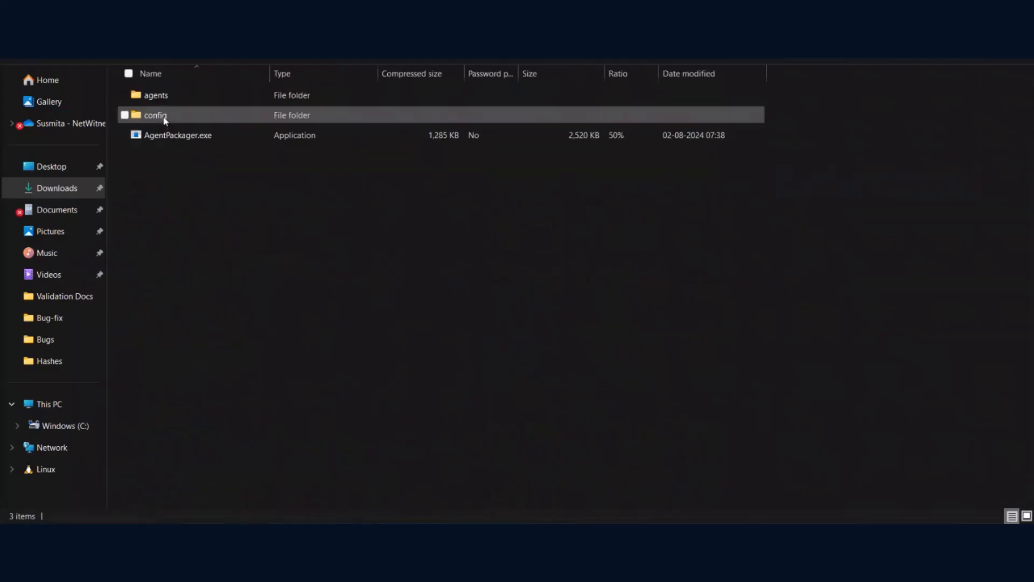
double_click(172, 115)
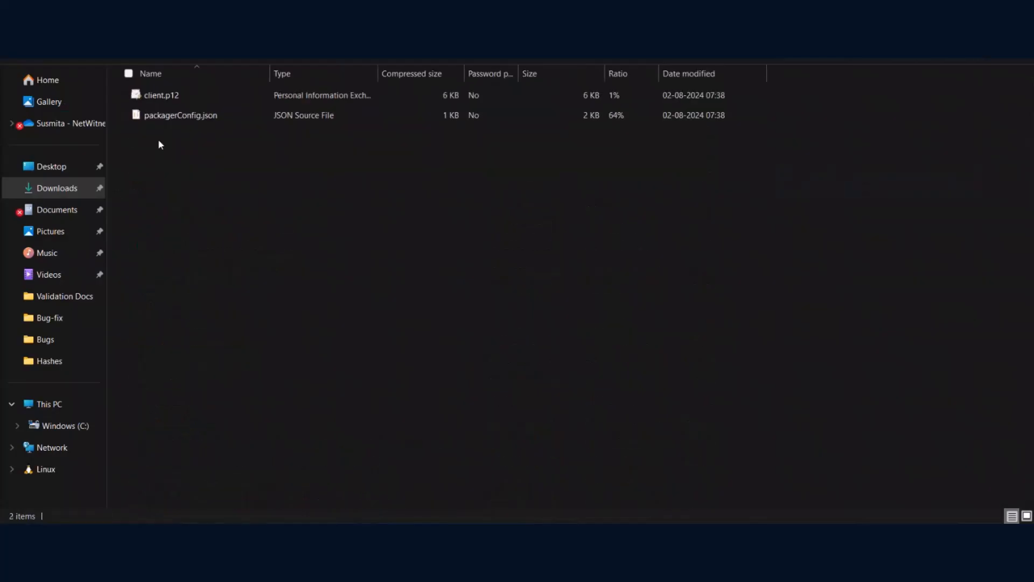
left_click(172, 117)
double_click(171, 117)
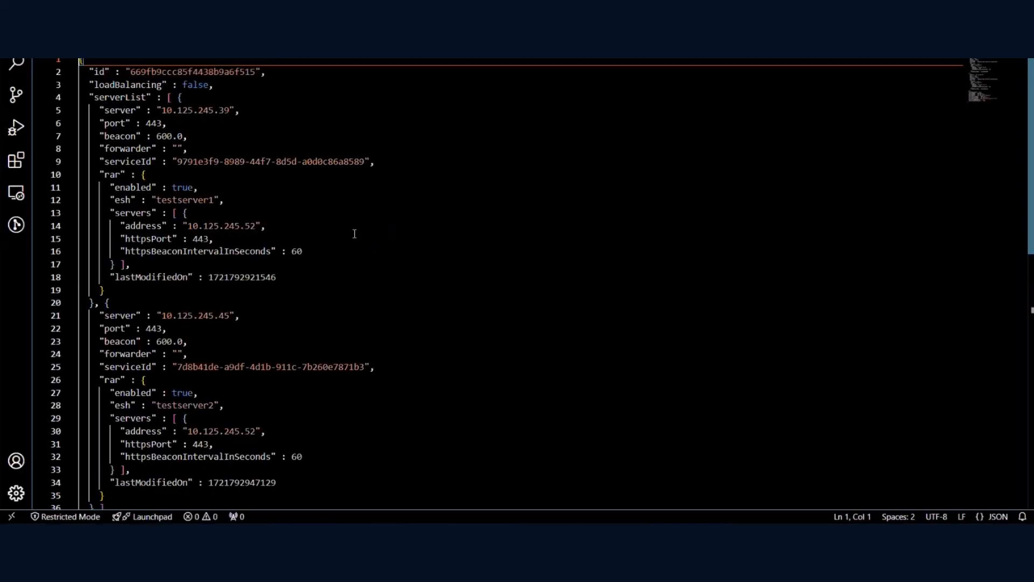
left_click_drag(94, 98, 234, 111)
left_click(137, 110)
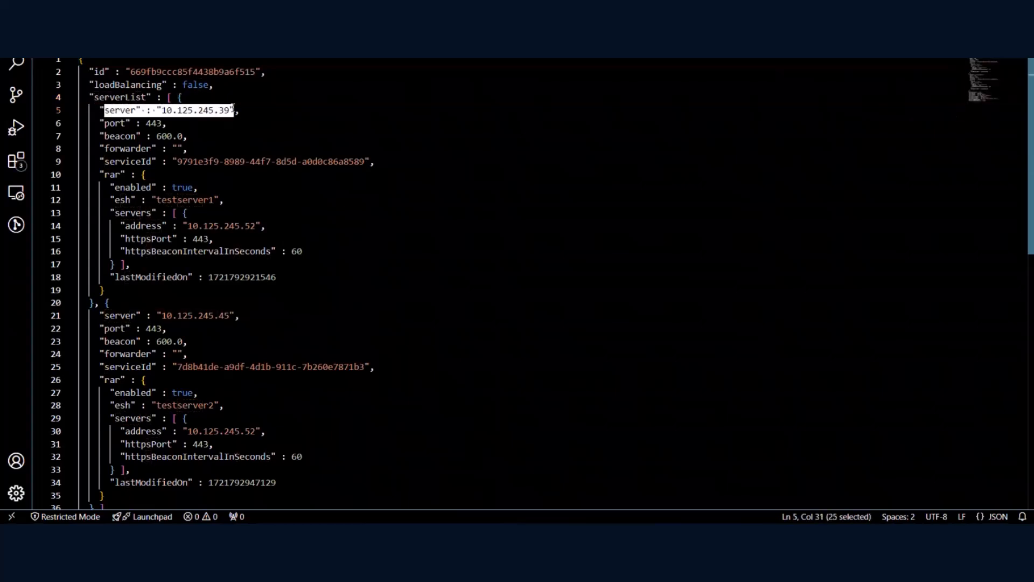
left_click_drag(99, 316, 239, 315)
scroll(239, 316, "down", 2)
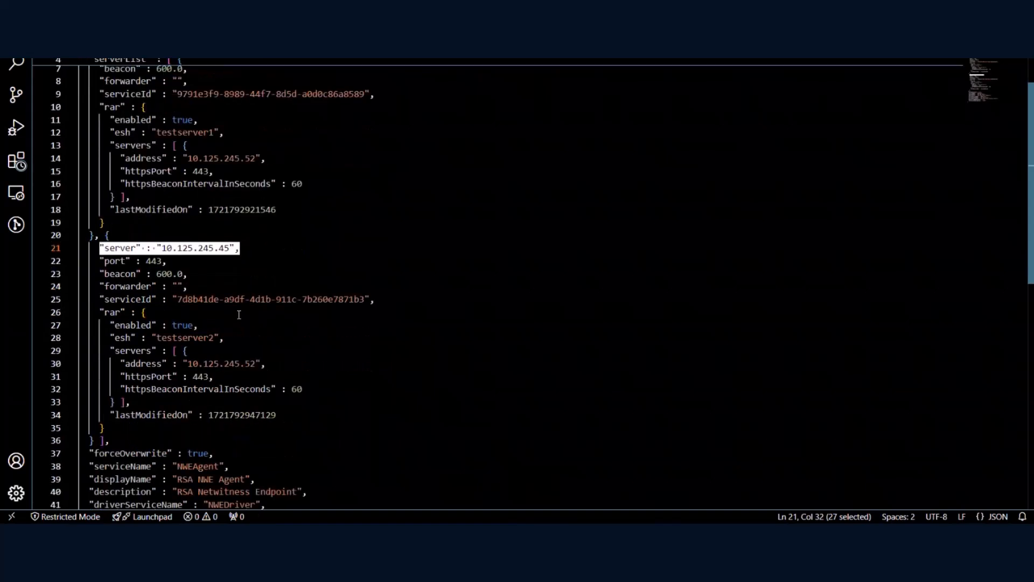
scroll(238, 315, "up", 2)
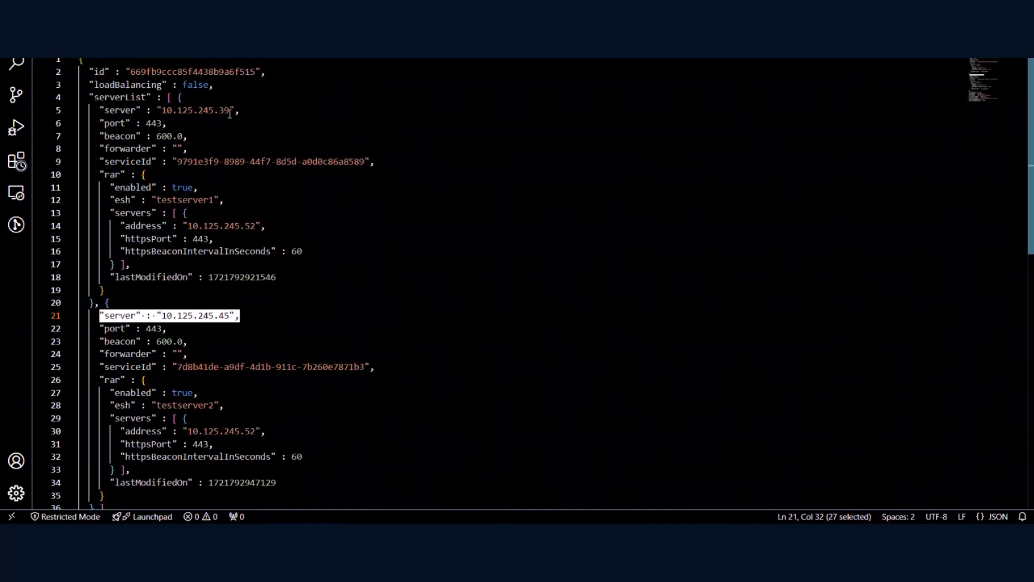
scroll(197, 369, "down", 3)
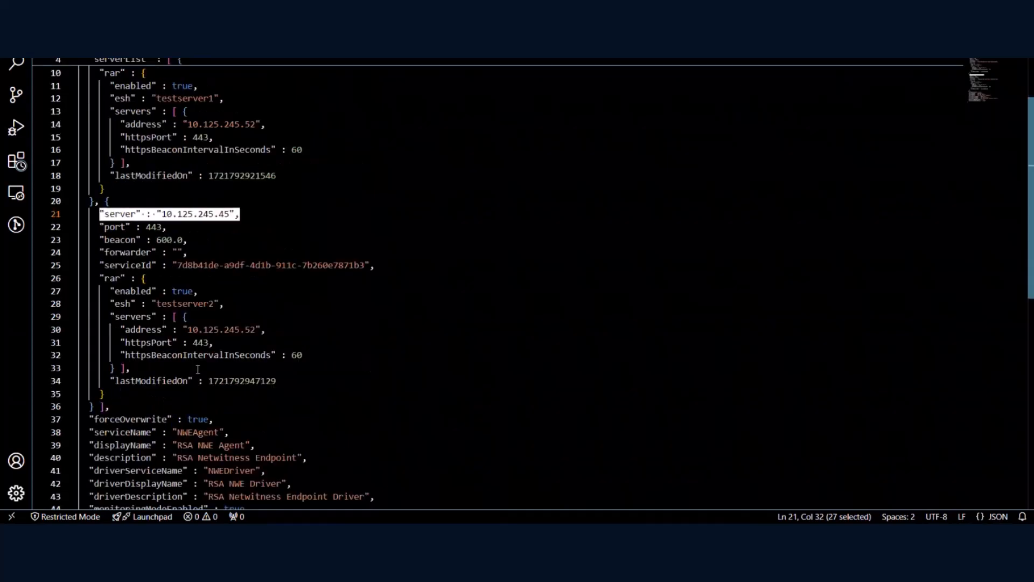
scroll(198, 369, "down", 3)
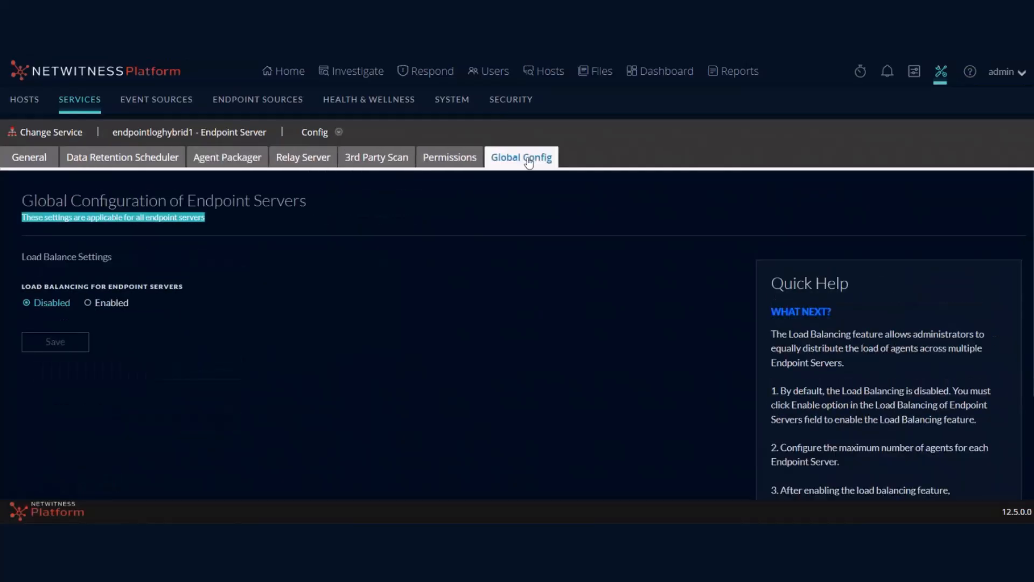
Step: Enable endpoint load balancing and set Maximum No. of Agents per Server to 10, not 500000
left_click(98, 302)
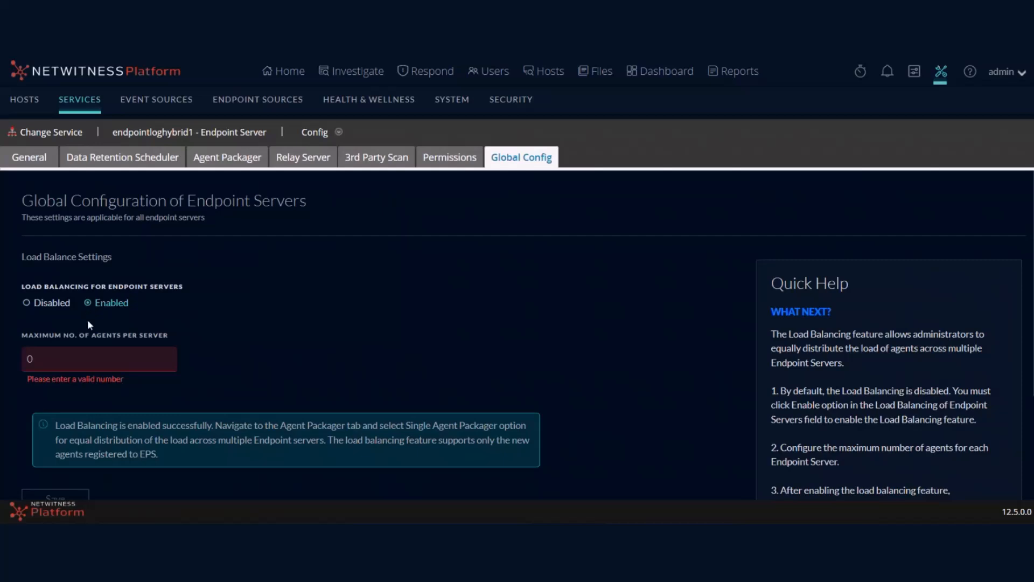
left_click(52, 363)
key("BackSpace")
type("50000")
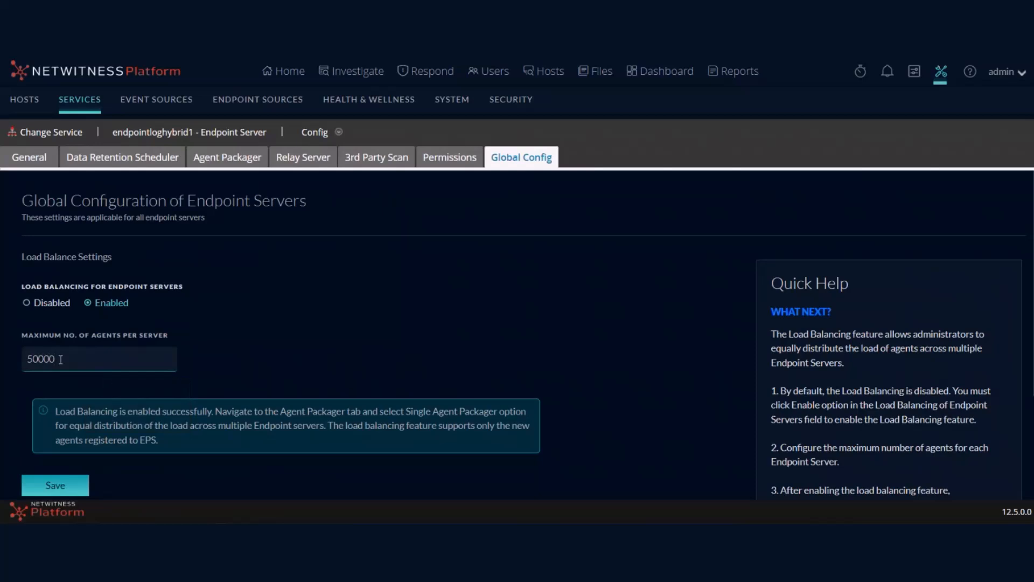
type("0")
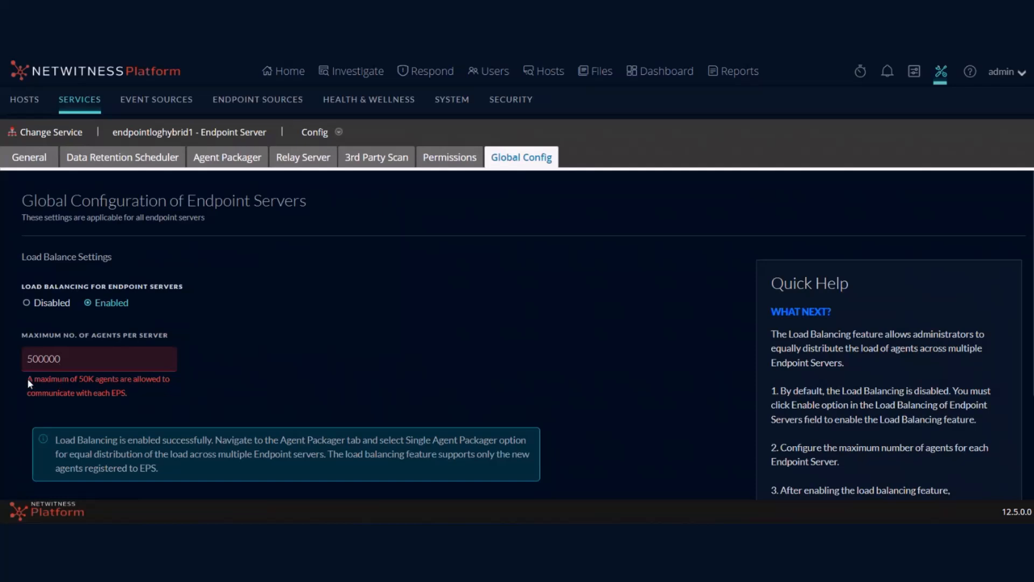
left_click_drag(28, 381, 126, 398)
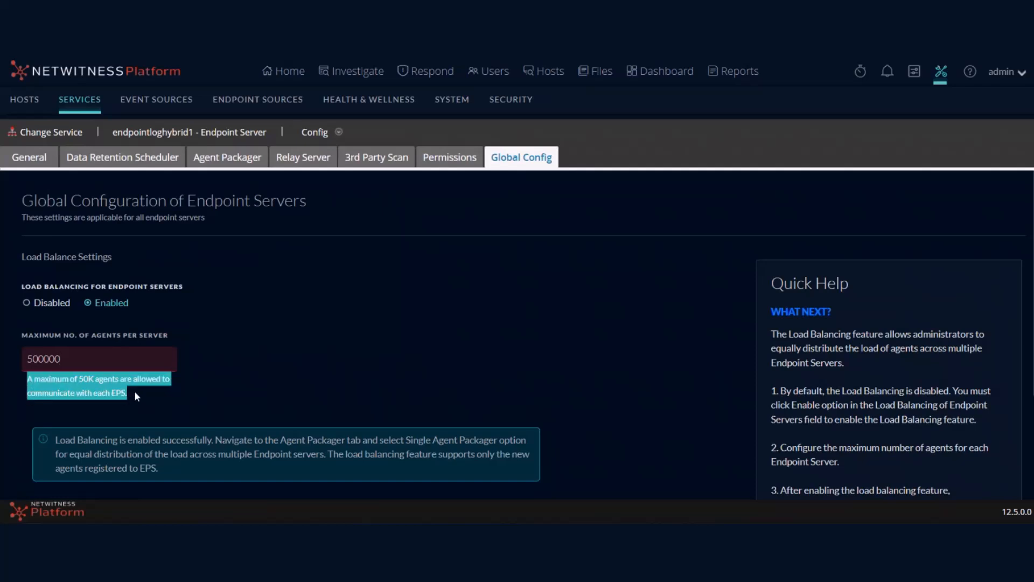
left_click(85, 359)
key("ctrl+a")
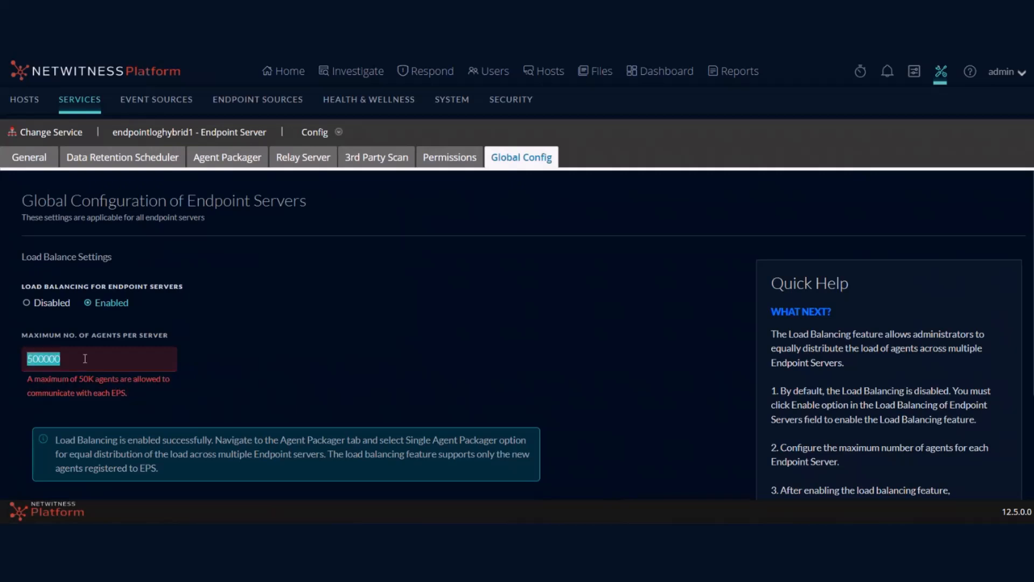
type("10")
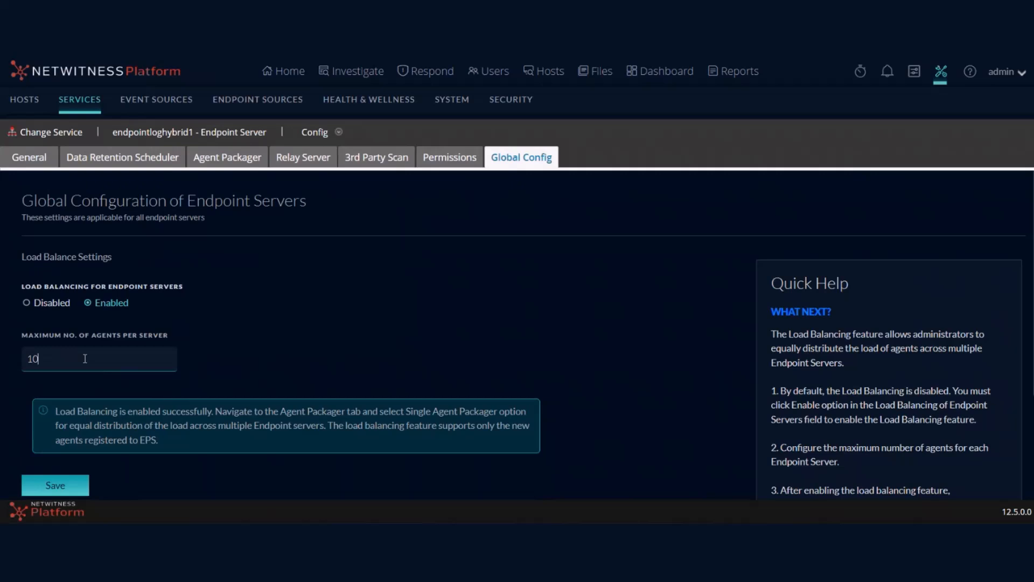
type("0")
key("BackSpace")
key("BackSpace")
key("BackSpace")
type("10")
Step: Save the load balancing settings and confirm with OK
scroll(162, 334, "down", 3)
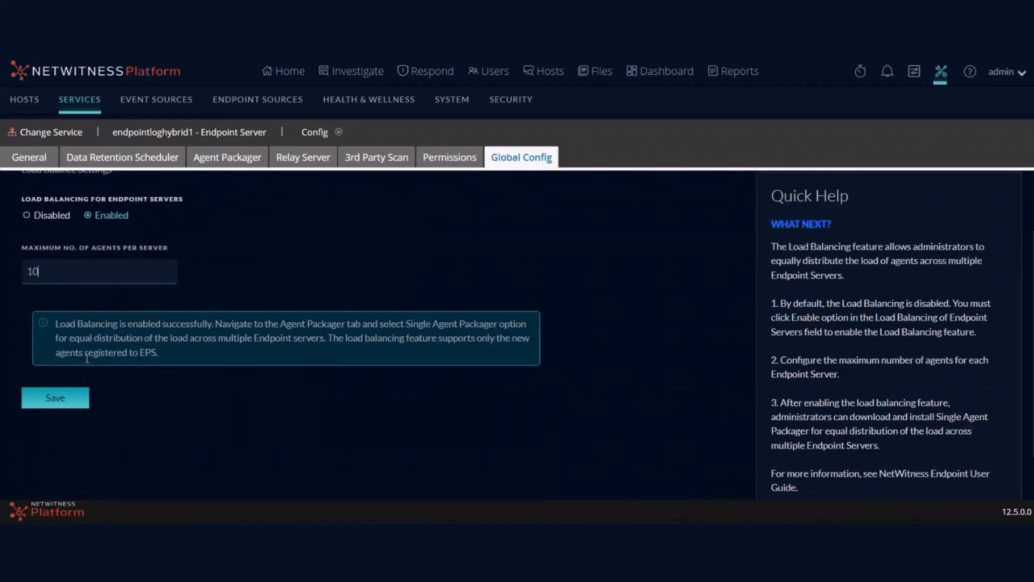
scroll(253, 315, "up", 3)
scroll(215, 340, "down", 3)
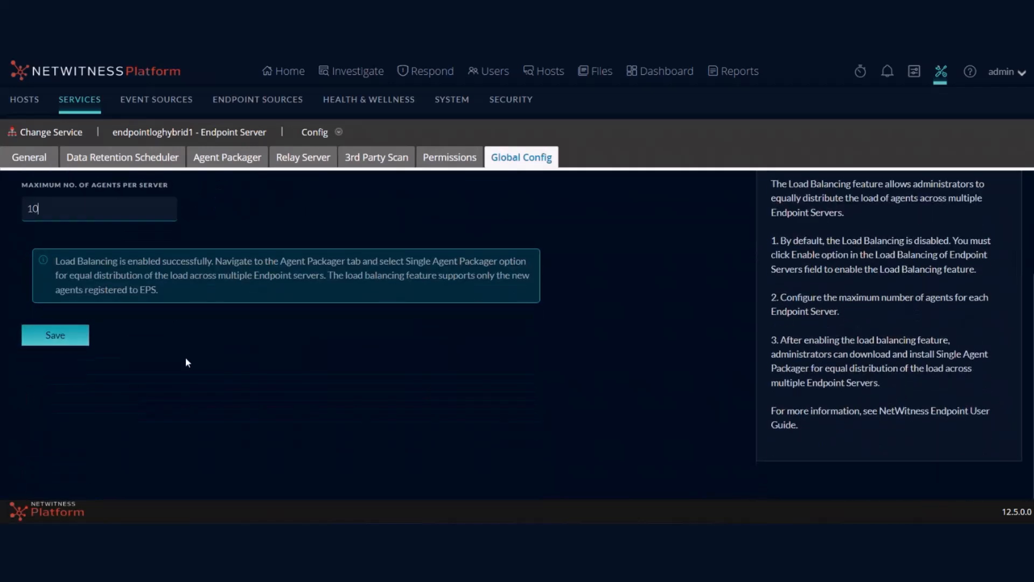
left_click(64, 338)
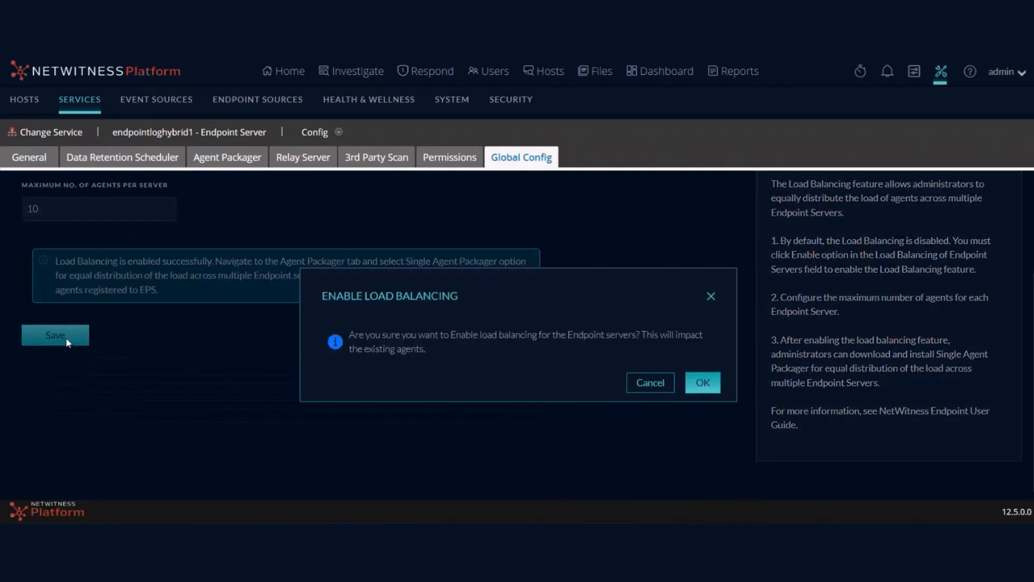
left_click(701, 382)
scroll(242, 302, "up", 3)
scroll(242, 304, "up", 1)
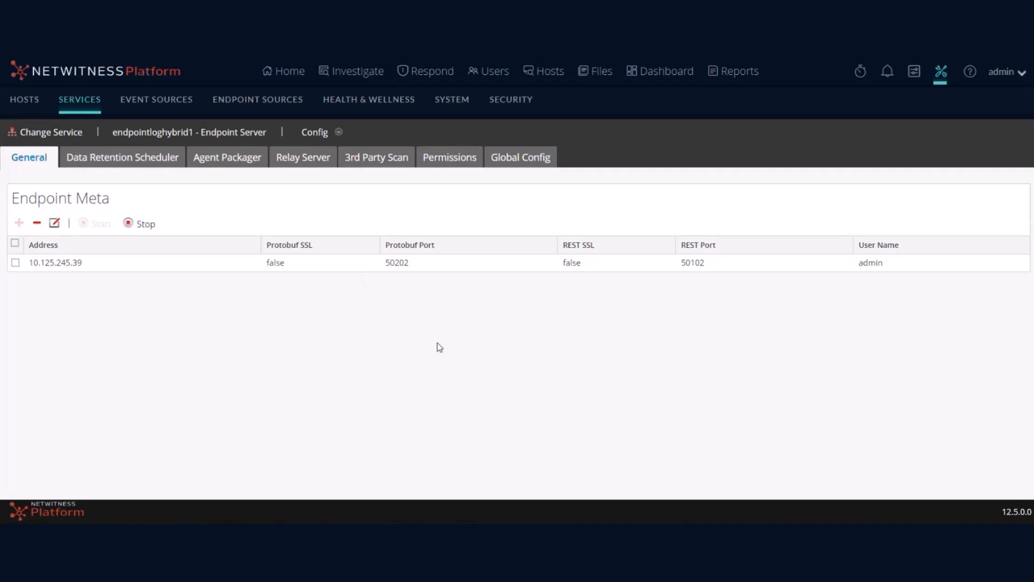
Step: Generate a Single Packager agent packager with a certificate password, downloading AgentPackager (4).zip
left_click(226, 158)
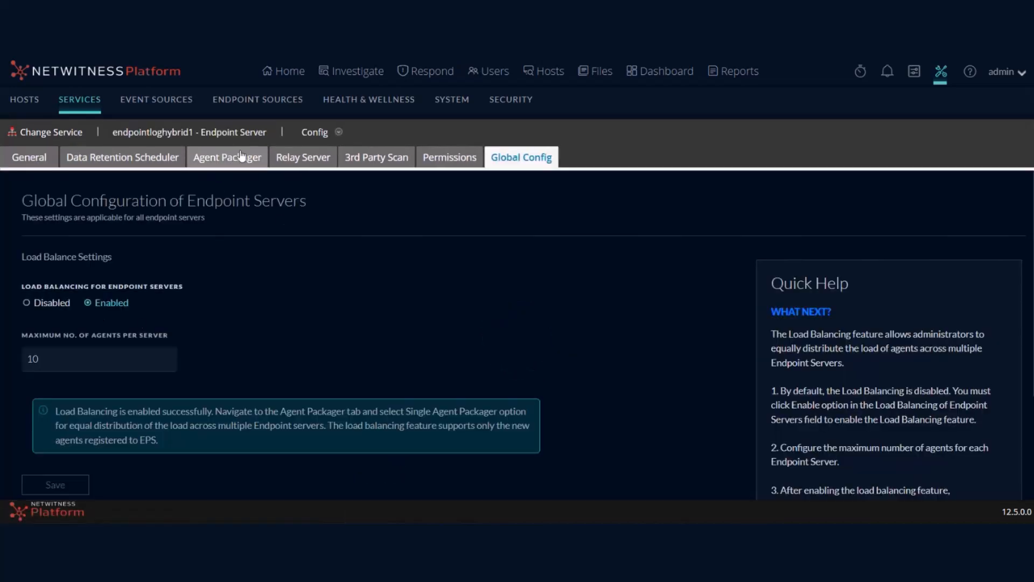
left_click(247, 156)
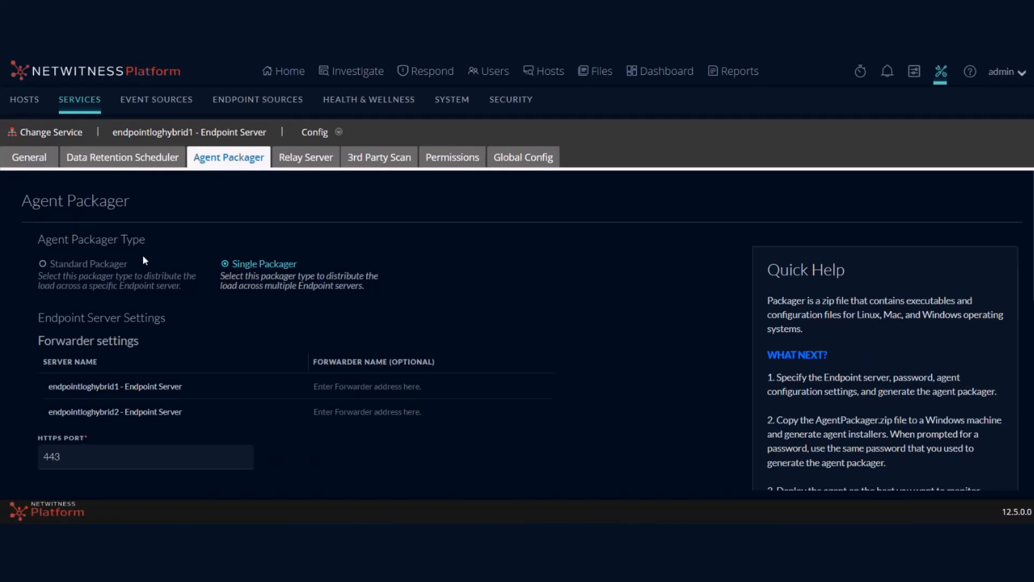
scroll(228, 271, "down", 1)
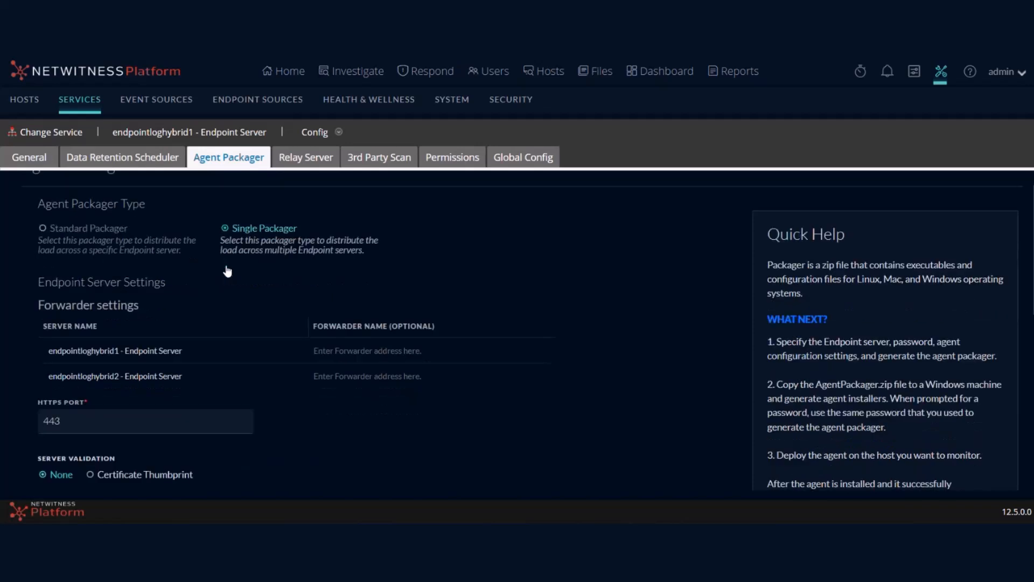
scroll(227, 271, "down", 3)
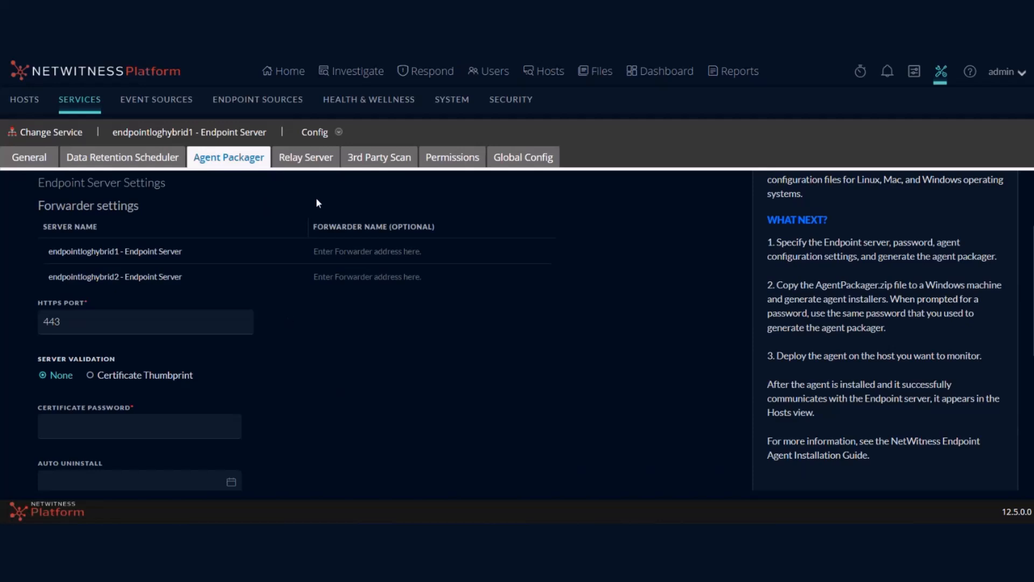
left_click(133, 433)
type("••••••")
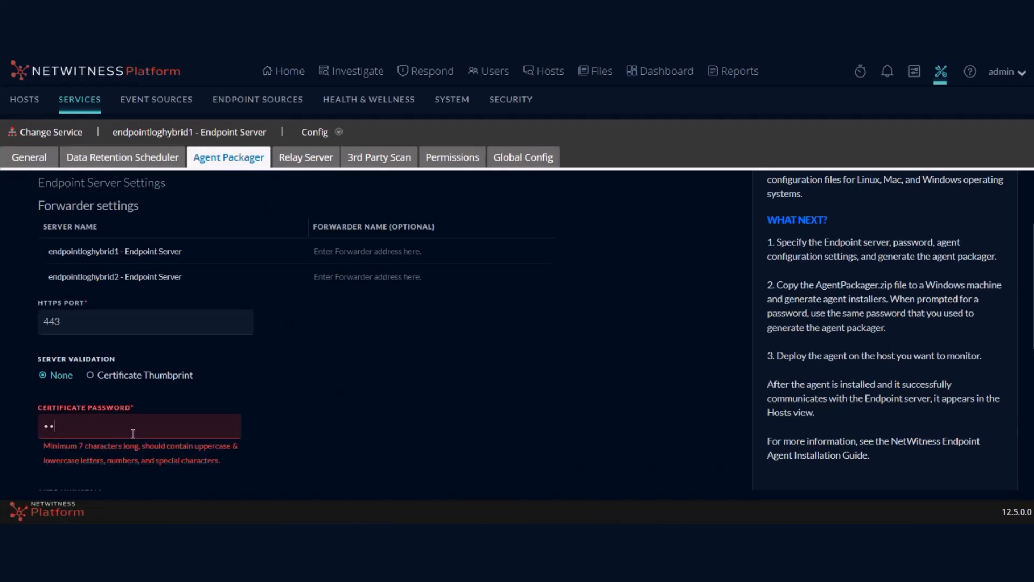
type("••••••••")
scroll(133, 434, "down", 5)
left_click(100, 471)
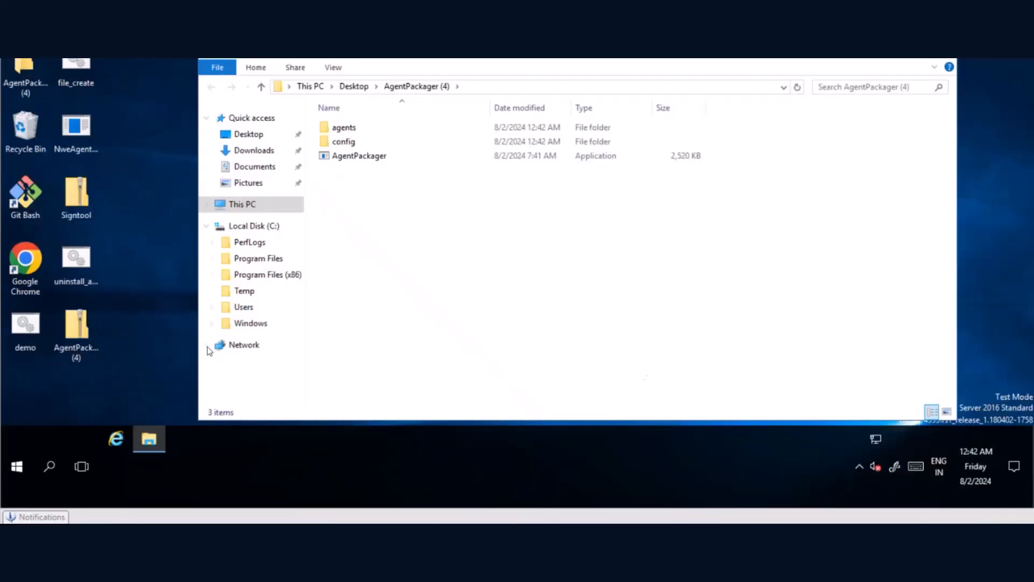
Step: Run AgentPackager.exe with the certificate password to build installers, then launch nwe-agent-package
double_click(358, 159)
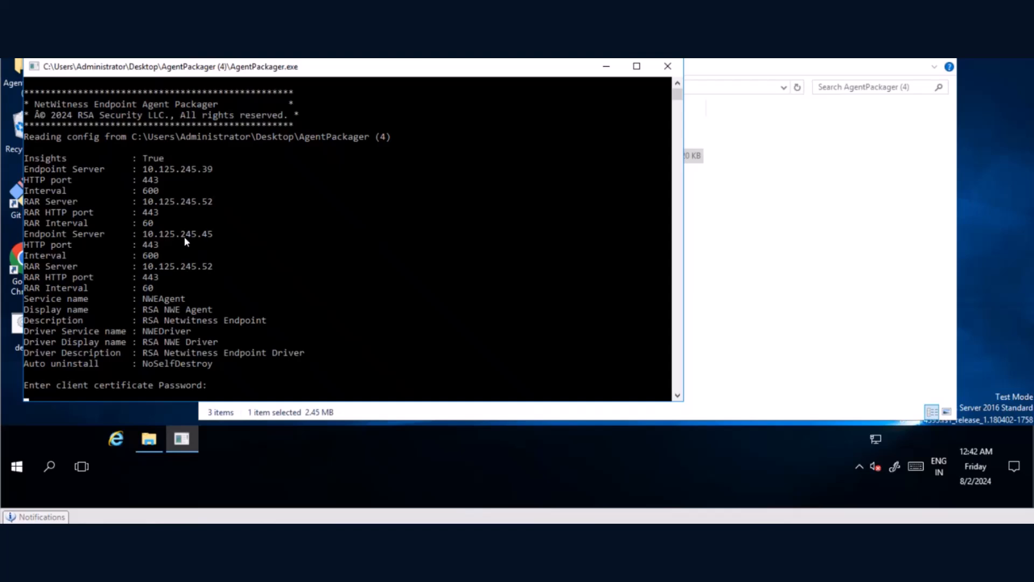
key("Return")
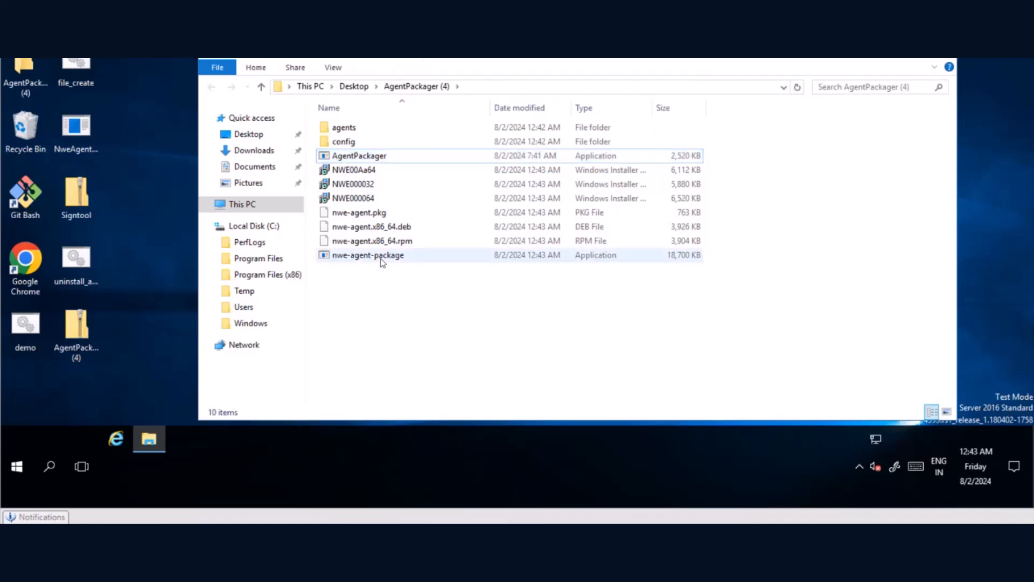
double_click(382, 257)
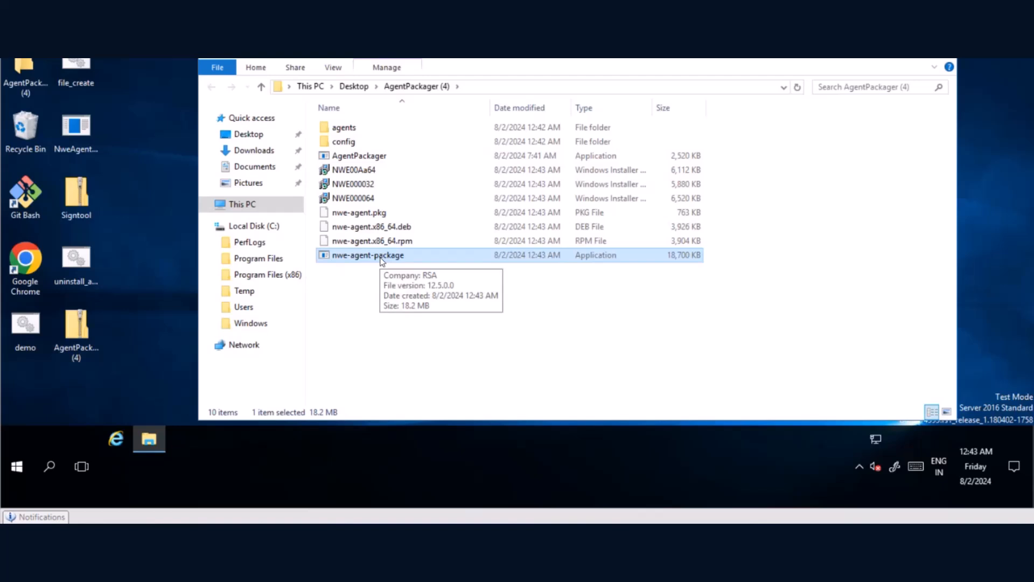
Step: Start Command Prompt as administrator from the cmd search
left_click(360, 316)
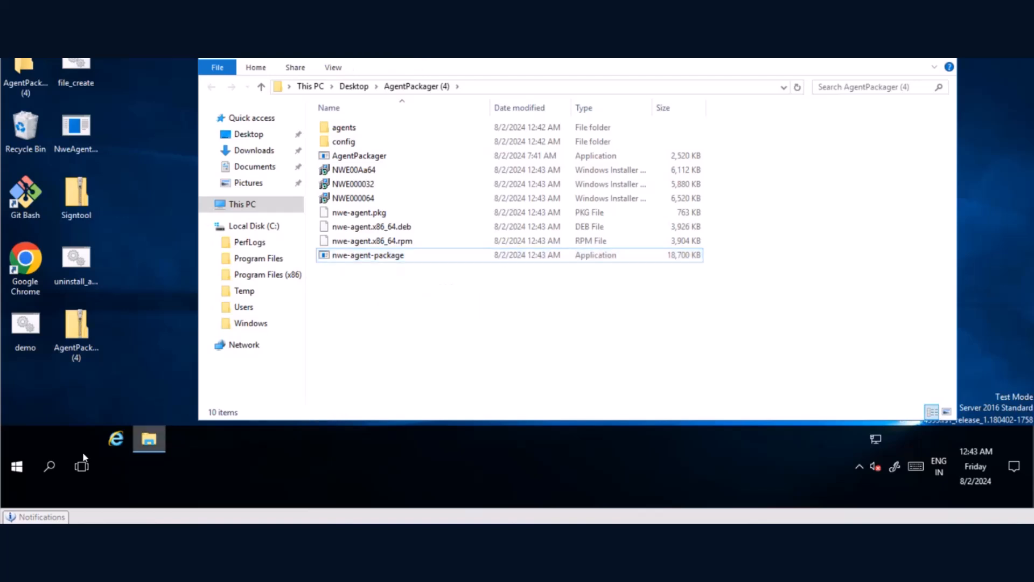
left_click(61, 466)
type("cmd")
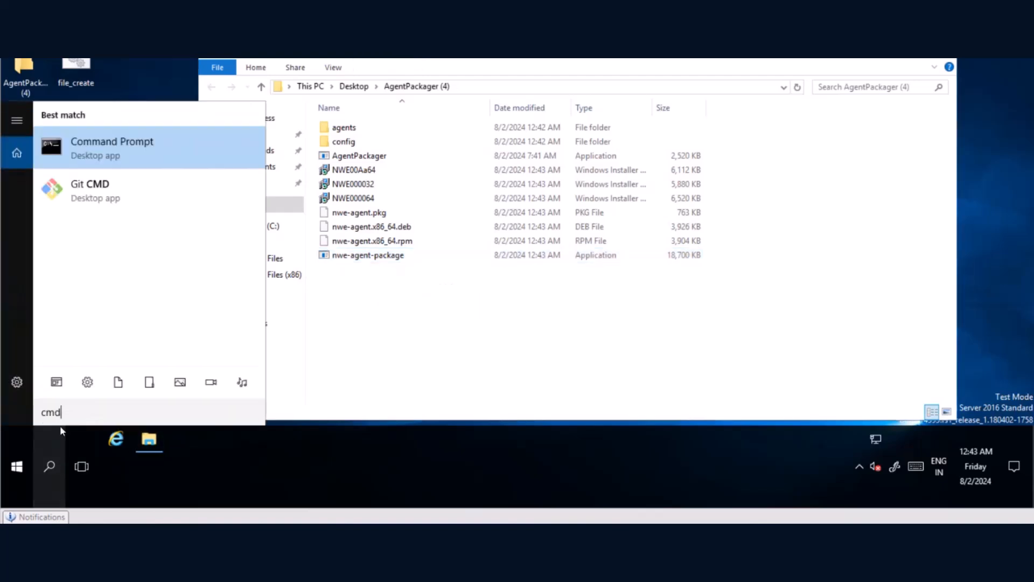
right_click(135, 141)
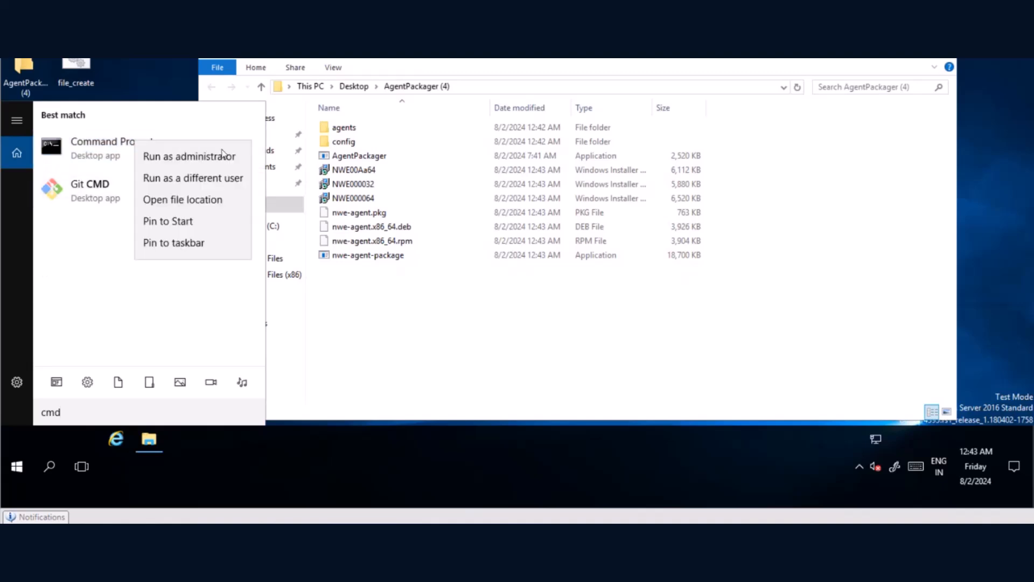
left_click(208, 155)
Step: Run nweagent /testnet maximized and highlight the connected server 10.125.245.39
type("nweagent /testnet")
key("Return")
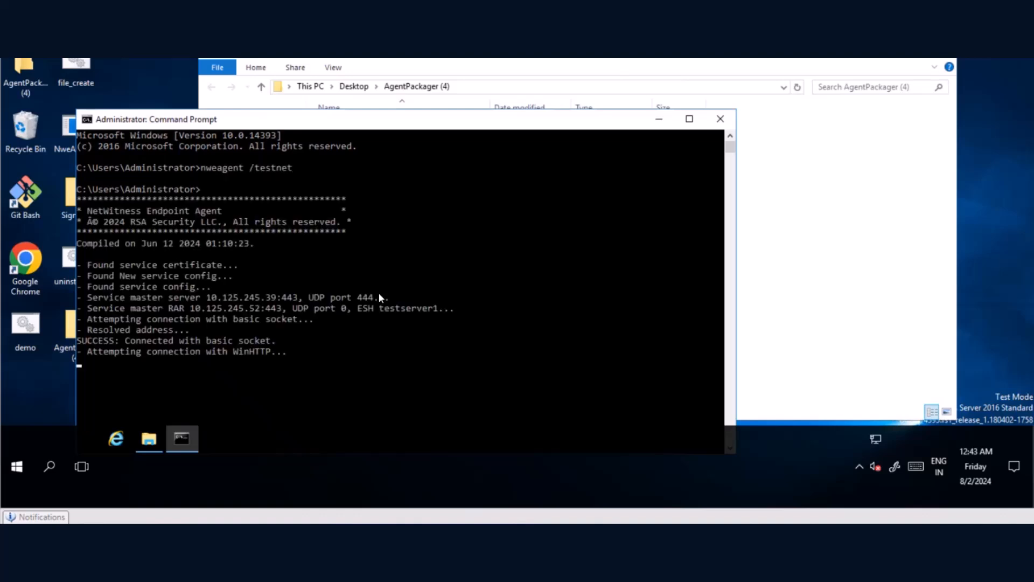
left_click(689, 120)
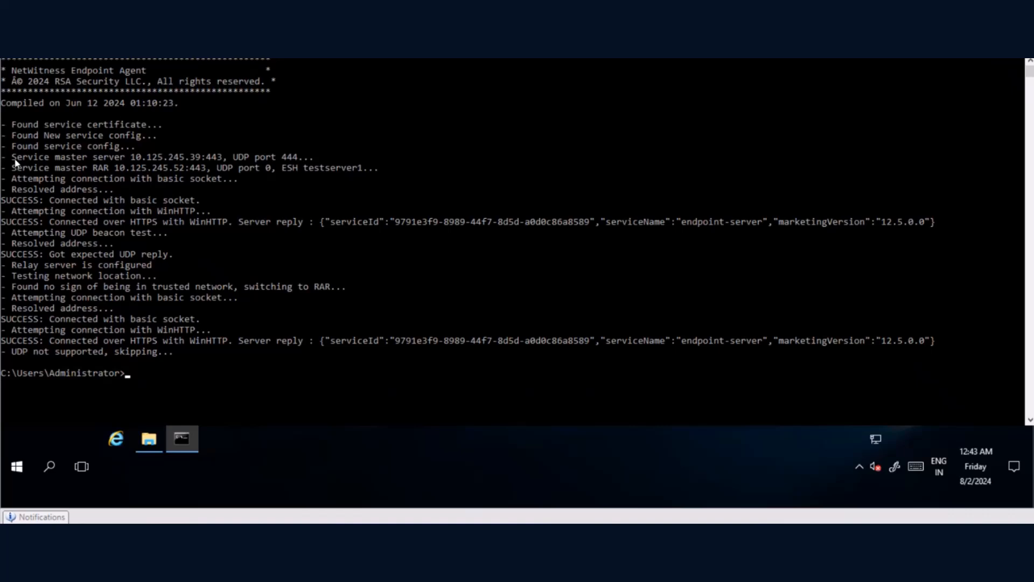
left_click_drag(15, 162, 203, 163)
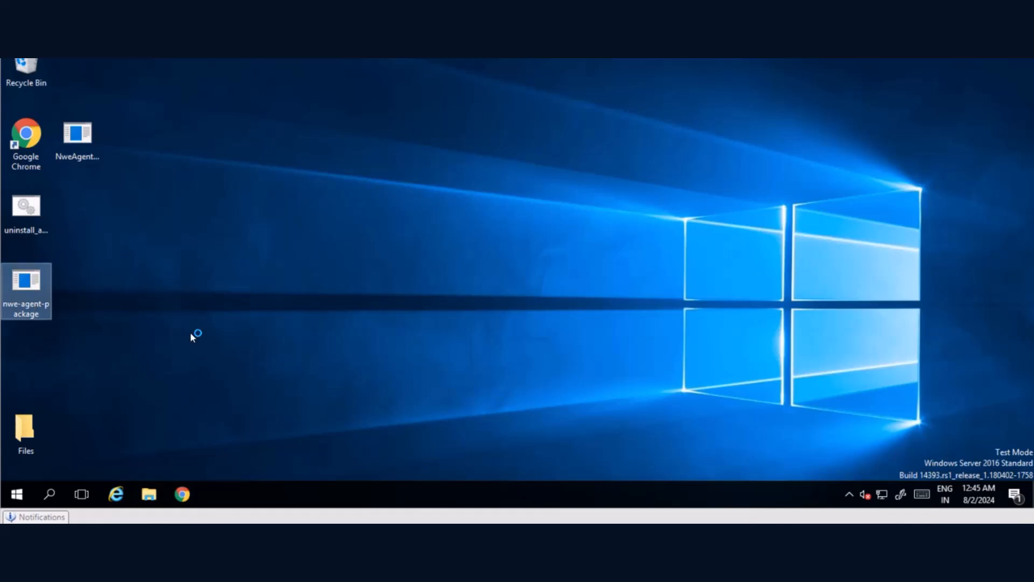
Step: On the second machine, start Command Prompt as administrator from the cmd search
left_click(51, 494)
type("cmd")
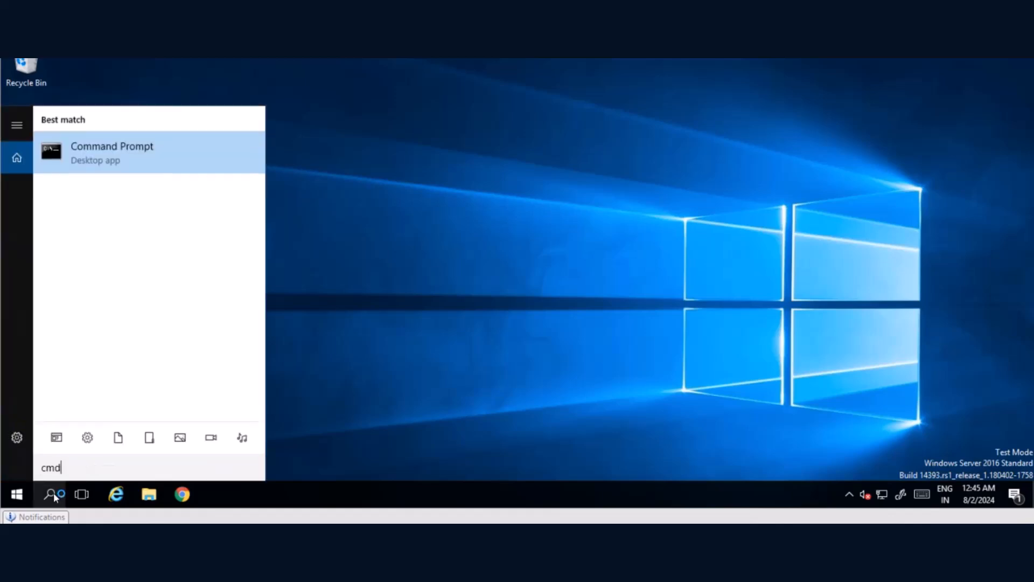
right_click(130, 163)
left_click(143, 177)
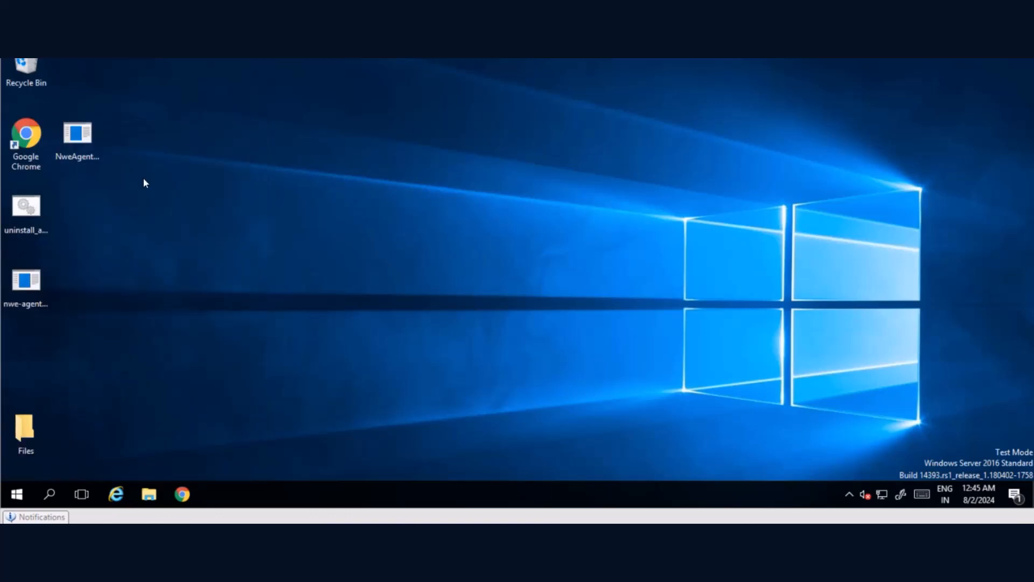
Step: Run nweagent /testnet and highlight the connected server 10.125.245.45
type("nweagen")
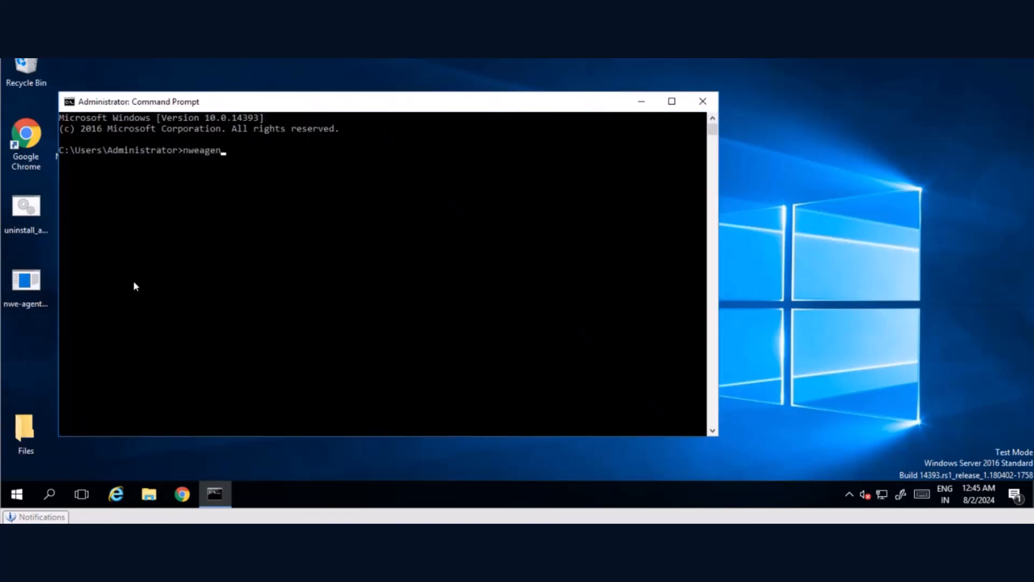
type("t /testnet")
key("Return")
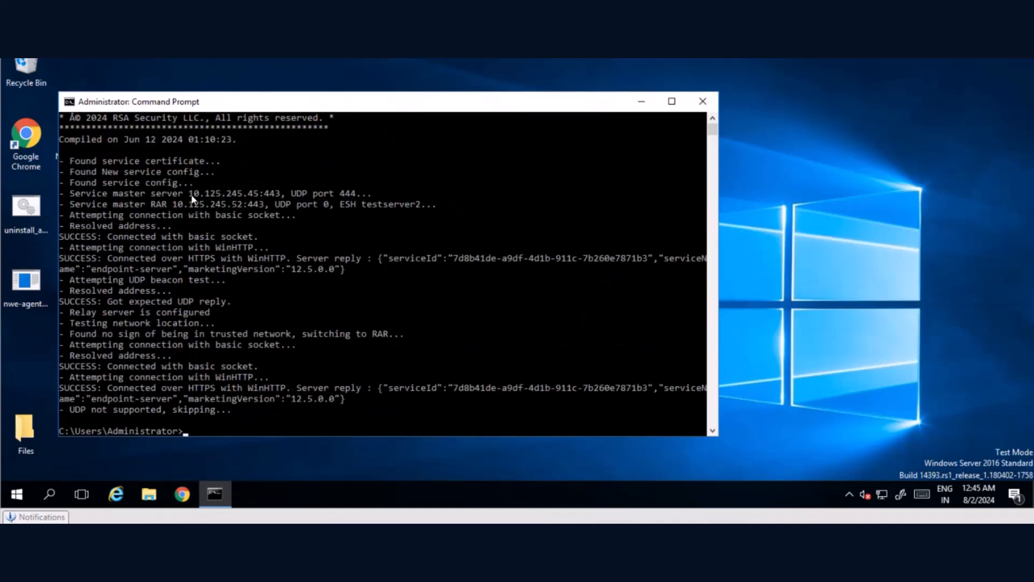
left_click_drag(189, 195, 259, 203)
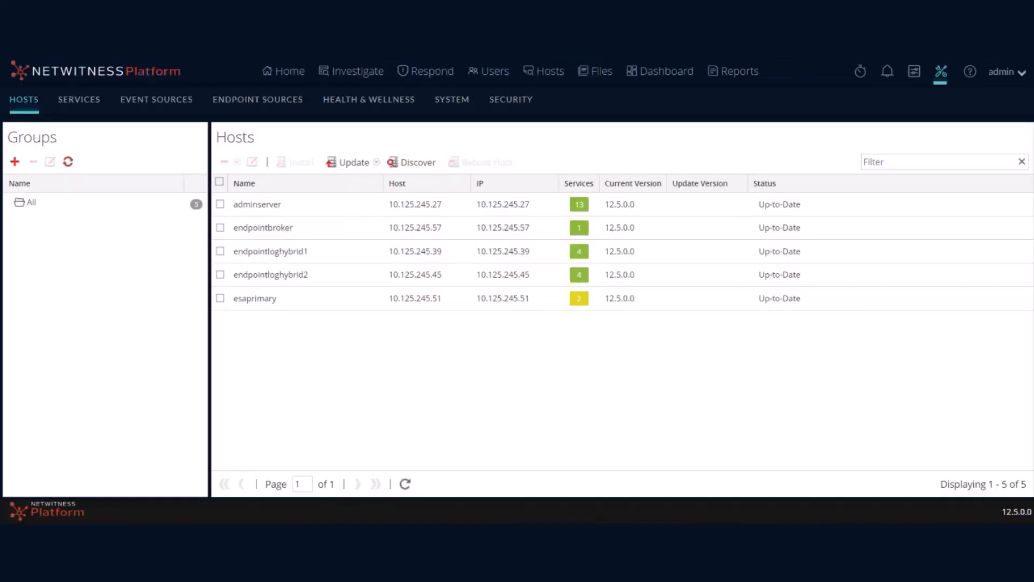
Step: List the endpoint hosts on the other endpointloghybrid Endpoint Server and scroll the table sideways to find WinServer2016
left_click(541, 75)
left_click(355, 143)
left_click(357, 194)
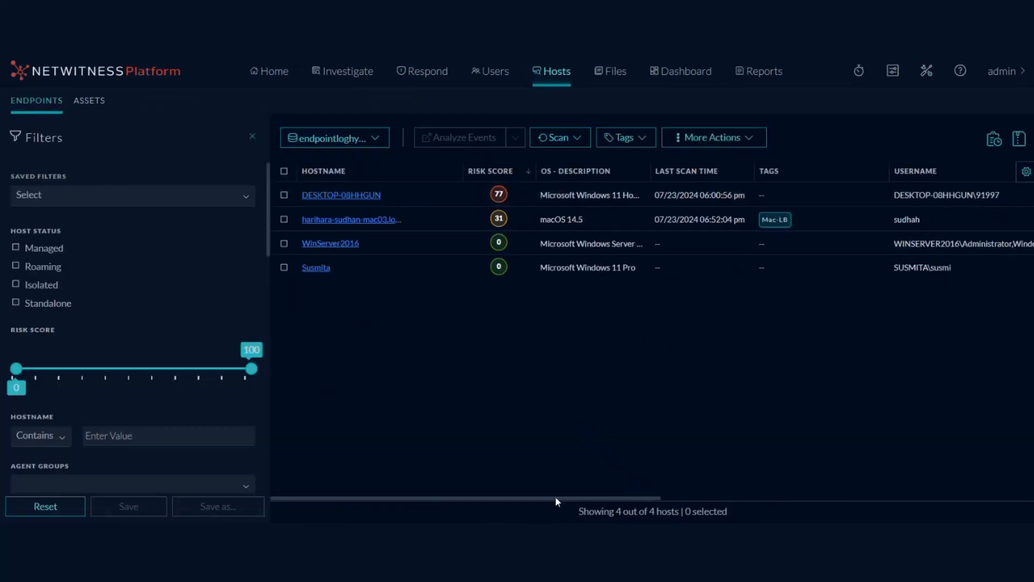
left_click_drag(561, 498, 513, 495)
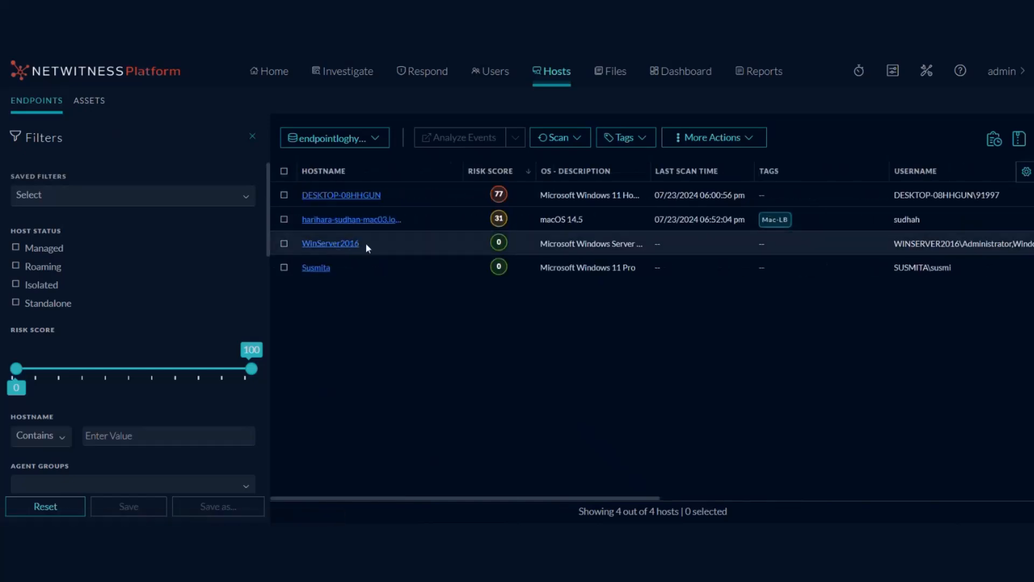
left_click_drag(454, 499, 363, 411)
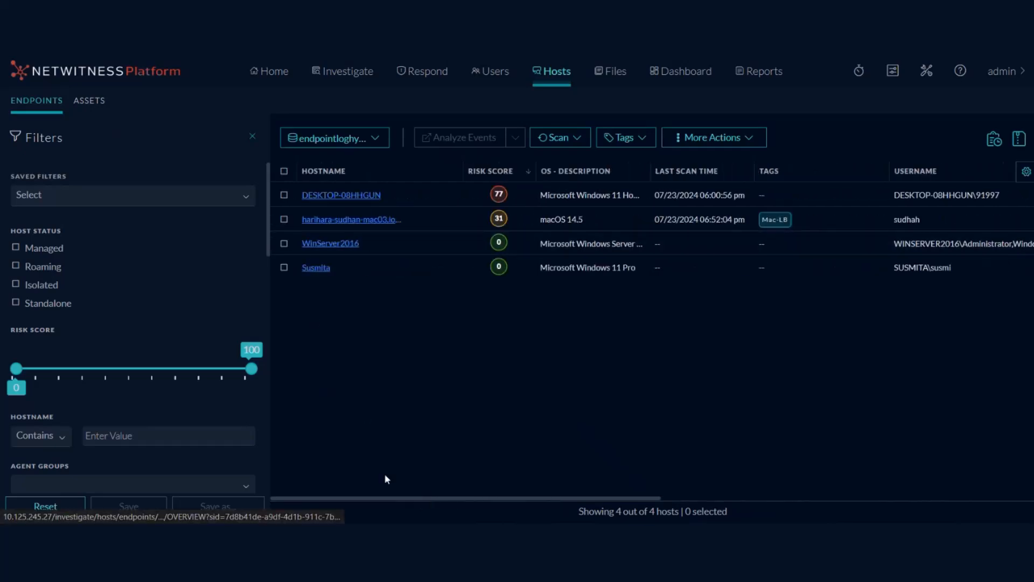
left_click_drag(388, 499, 641, 505)
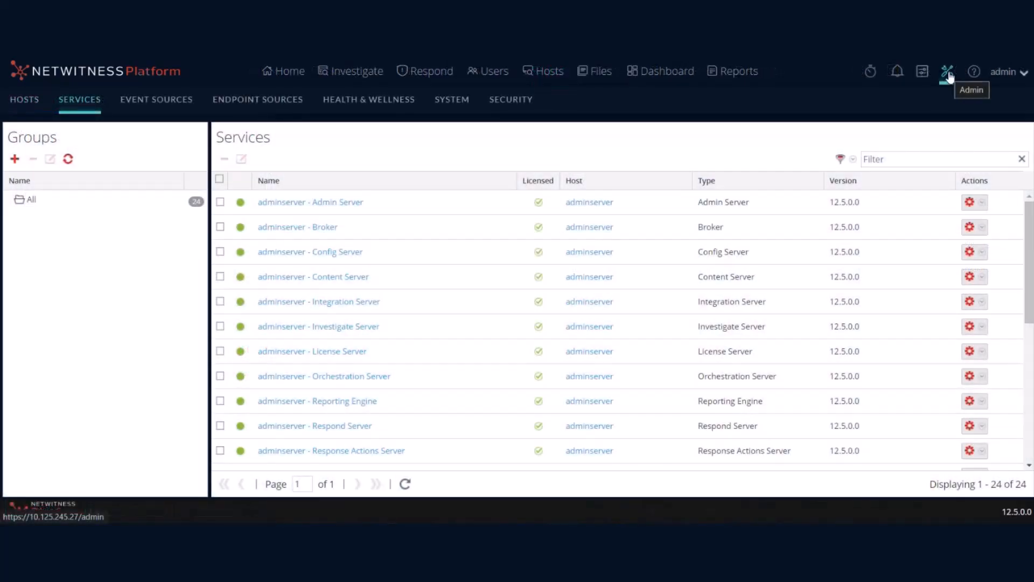
Step: View endpointloghybrid1 Endpoint Server's Global Config, with load balancing enabled at 10 agents per server
scroll(522, 356, "down", 4)
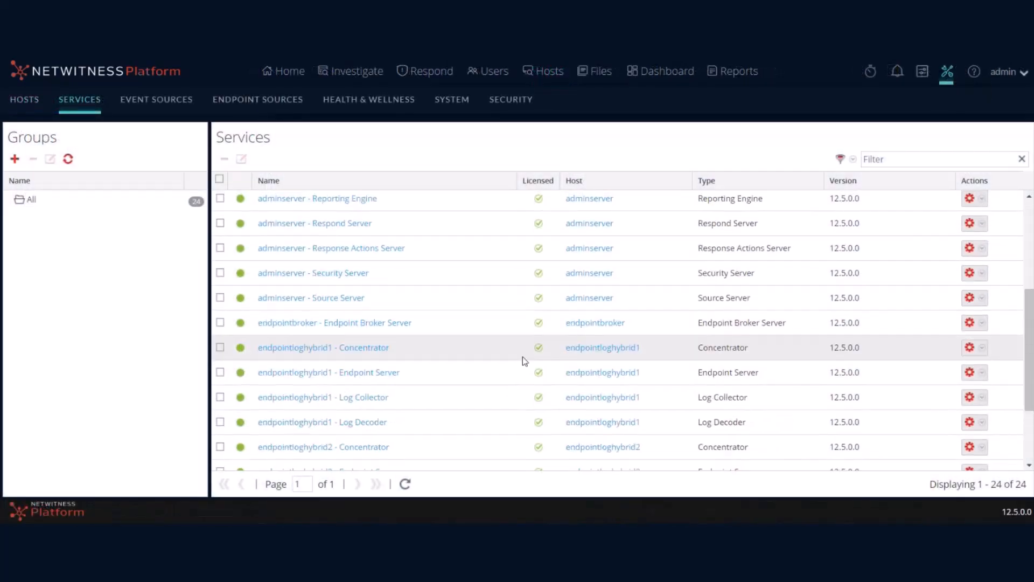
left_click(982, 372)
mouse_move(935, 393)
left_click(887, 397)
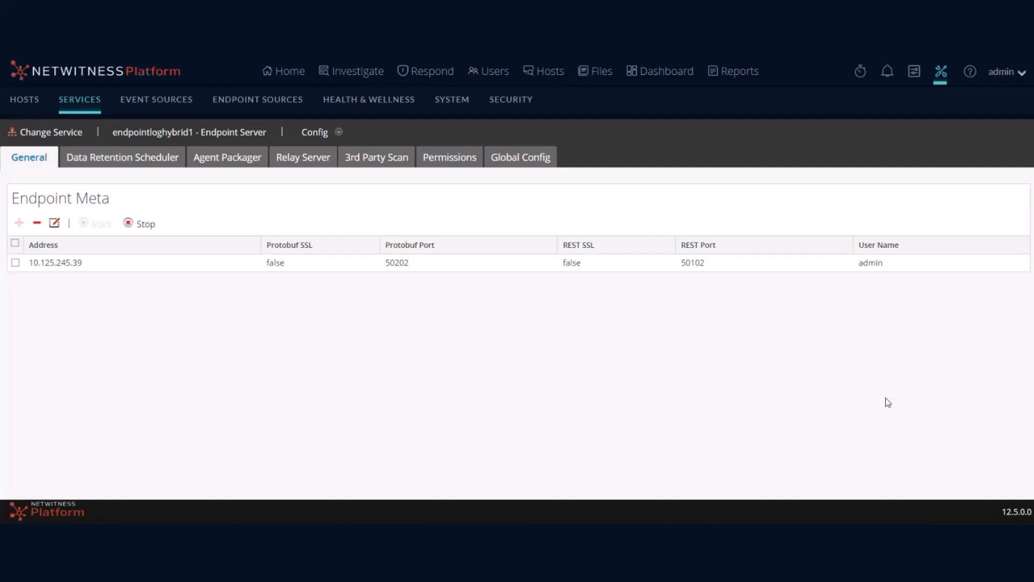
left_click(514, 160)
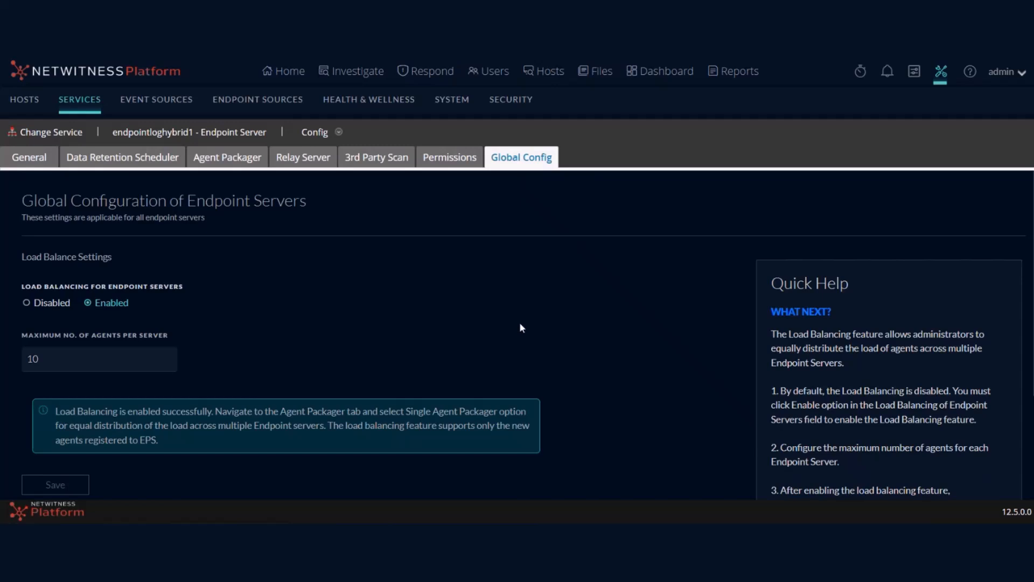
Step: Confirm Single Packager in Agent Packager, then list hosts on endpointloghybrid1, including WinServer2016 and server2016
left_click(227, 157)
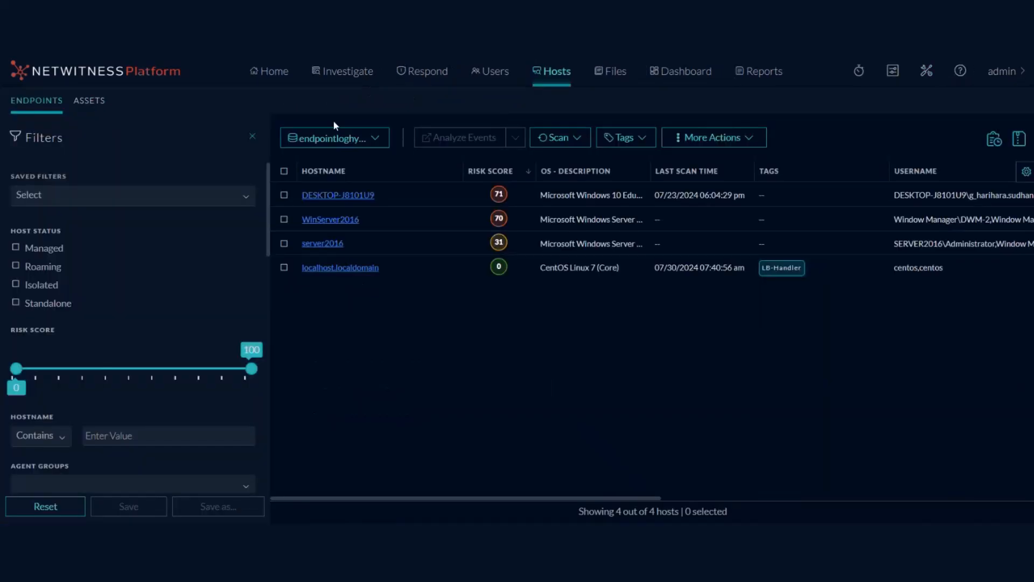
left_click(337, 137)
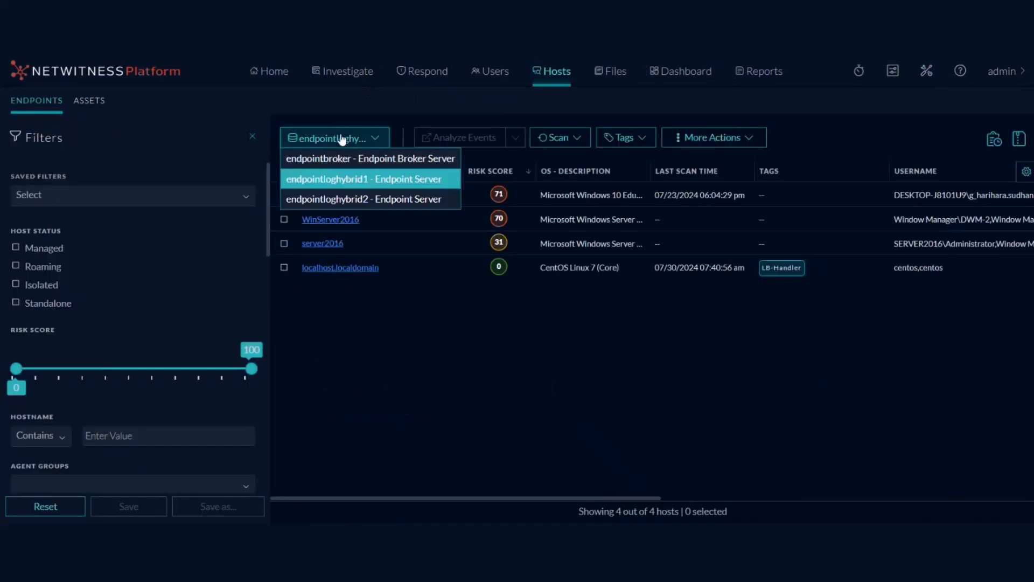